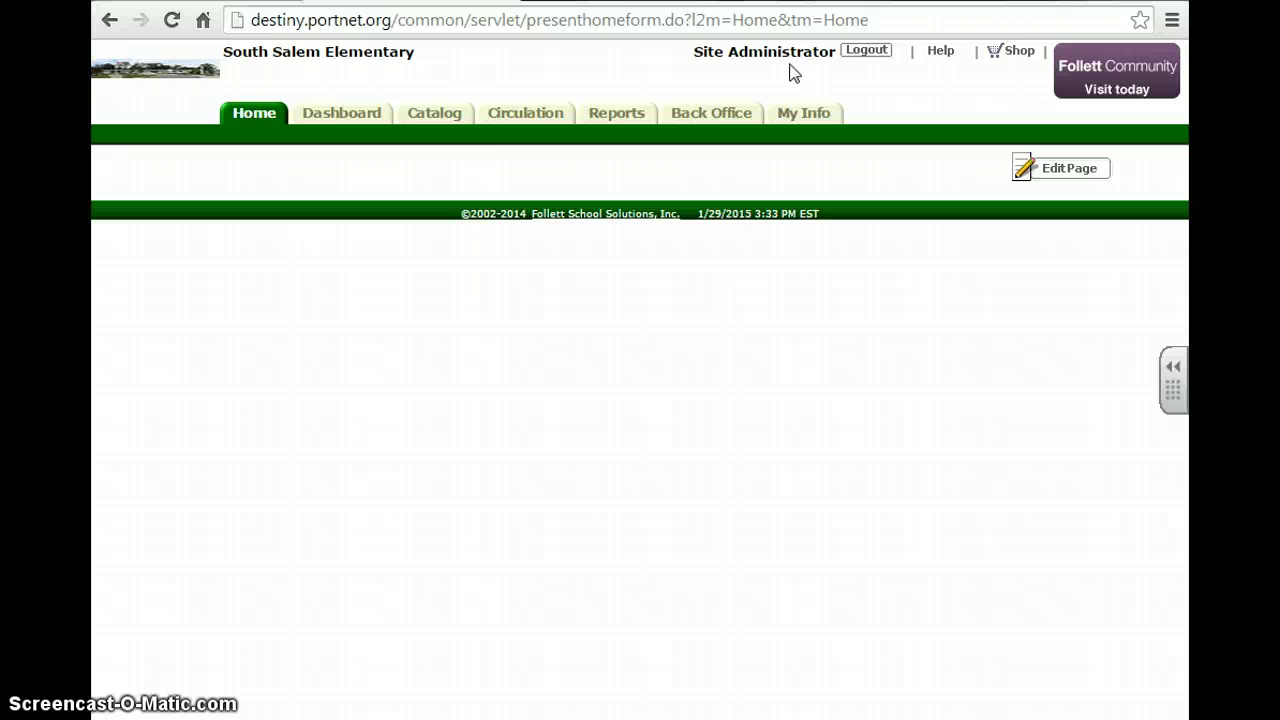
- Go to the Catalog section's Add Title search page
click(434, 115)
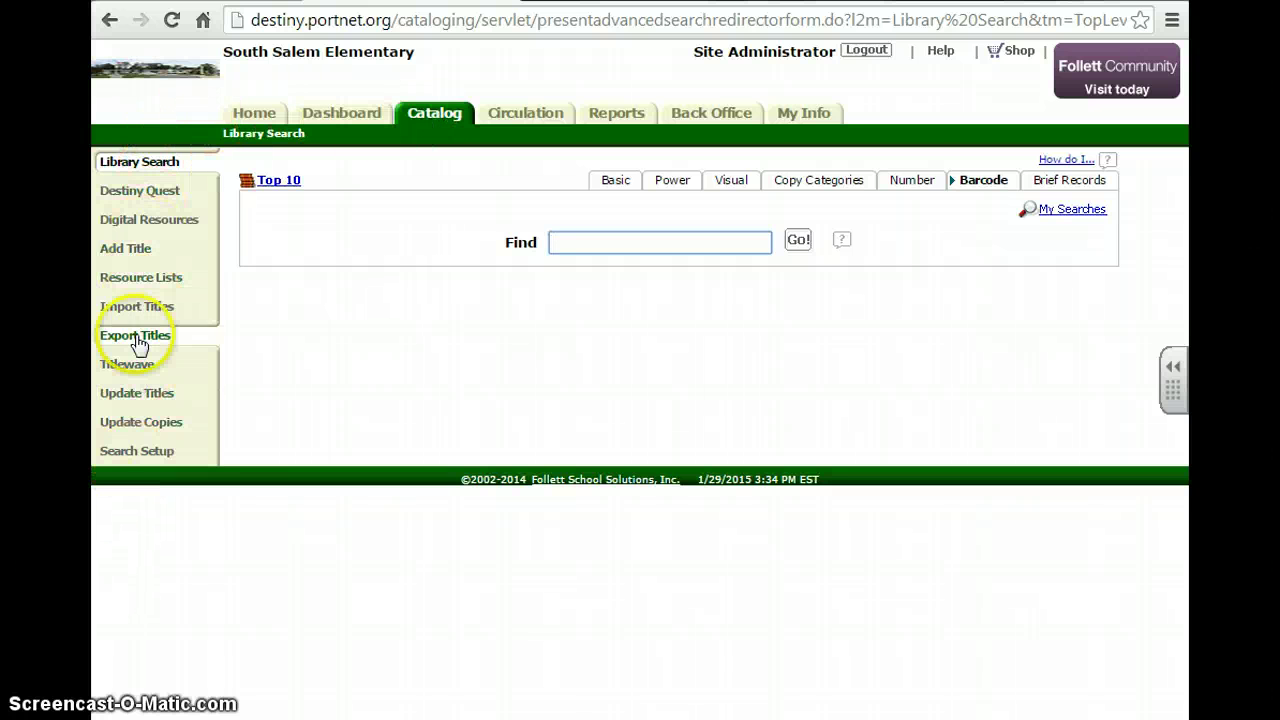
click(142, 255)
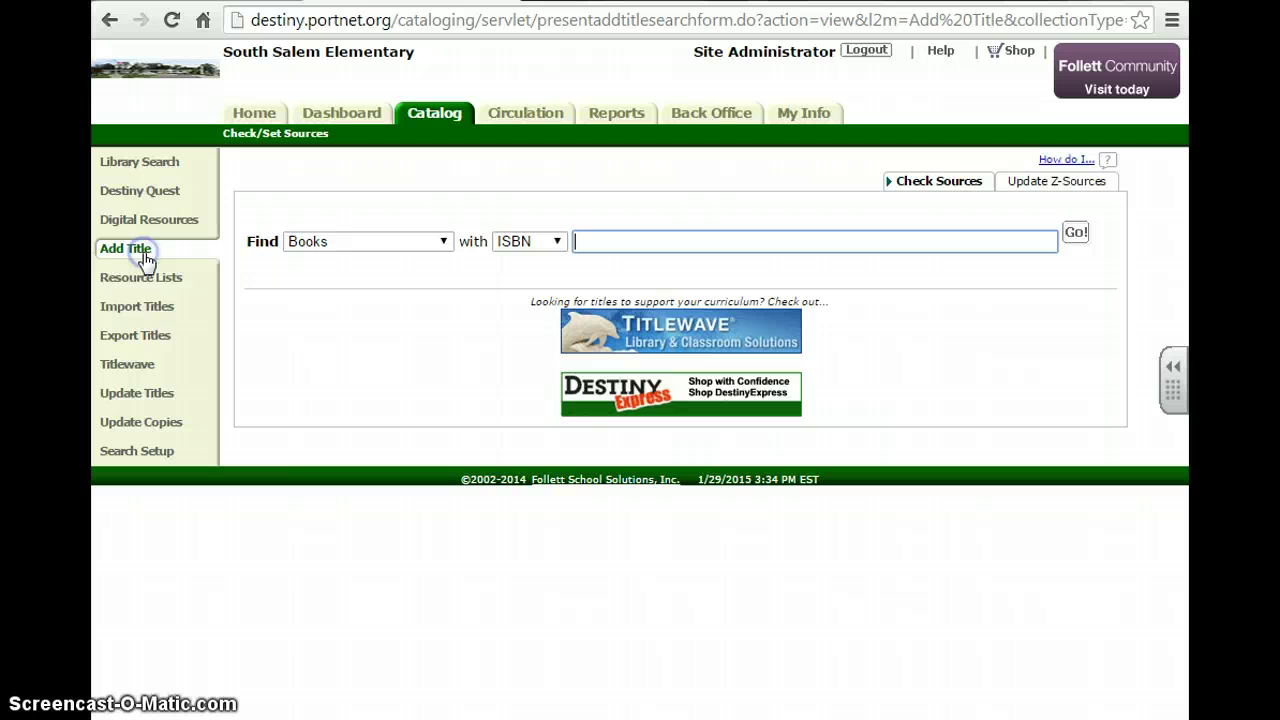
- Keep the search on Books by ISBN and begin entering ISBN 978-0-803
click(446, 248)
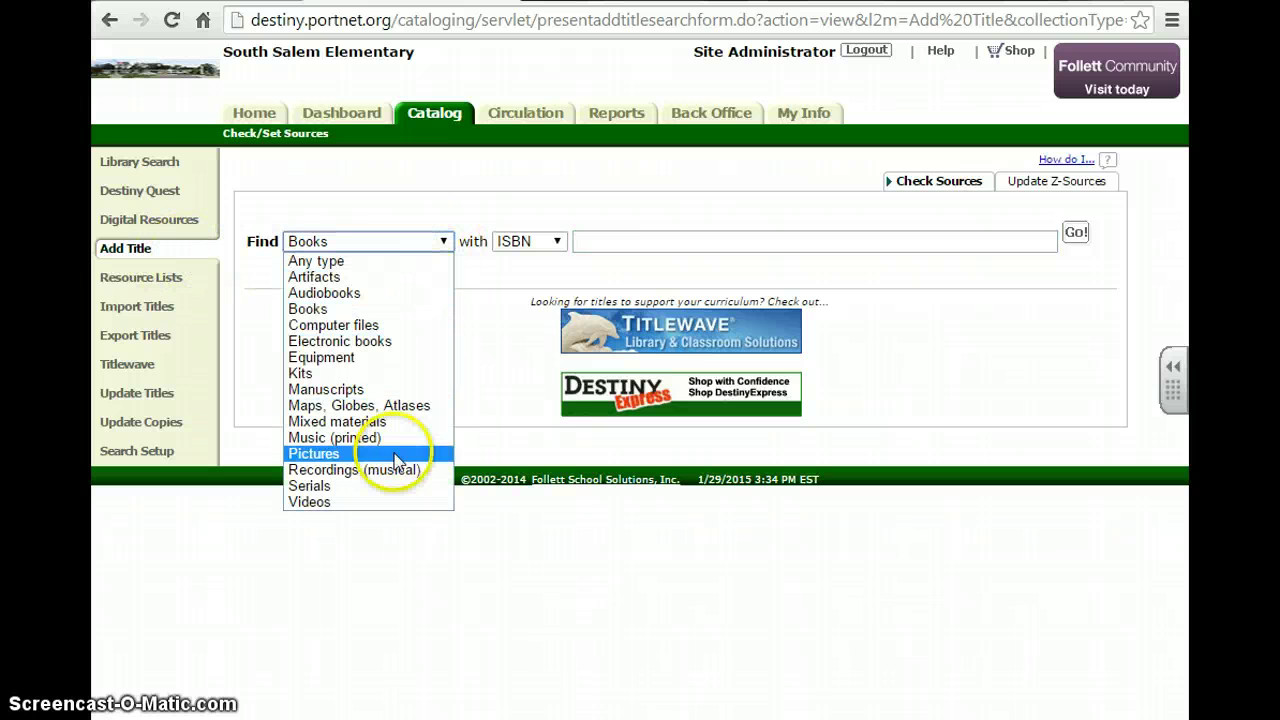
click(367, 312)
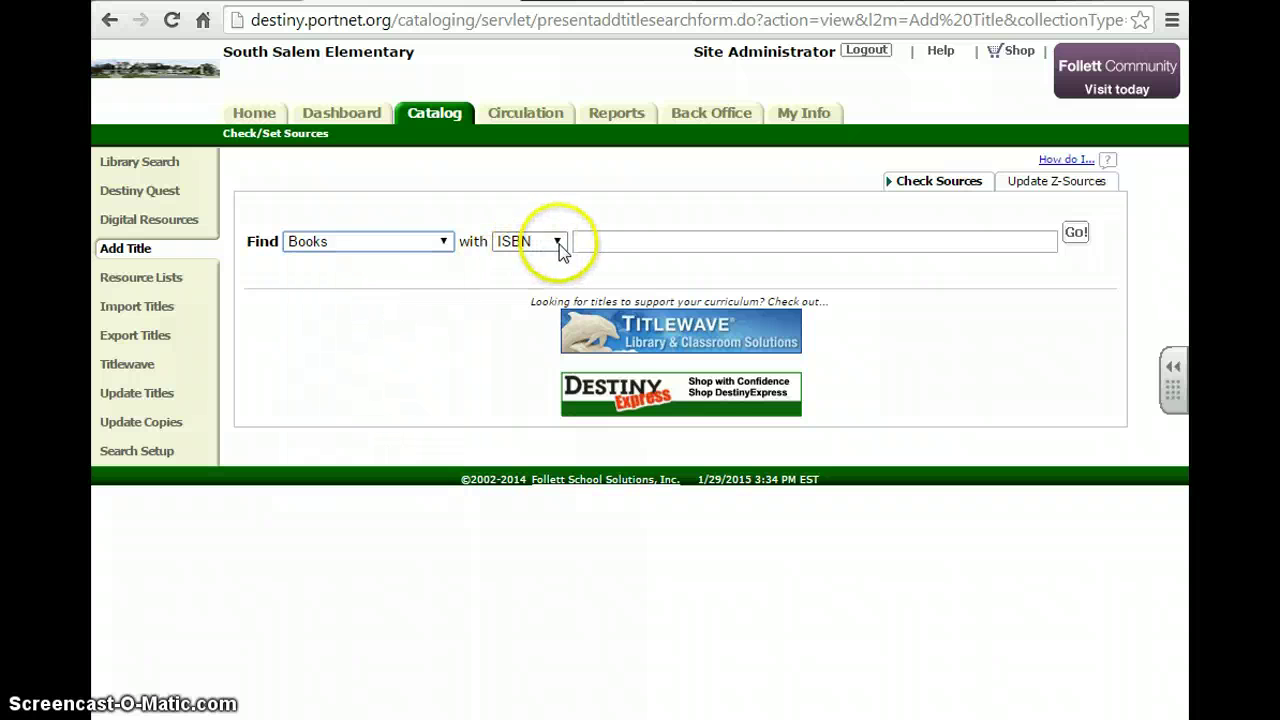
click(558, 243)
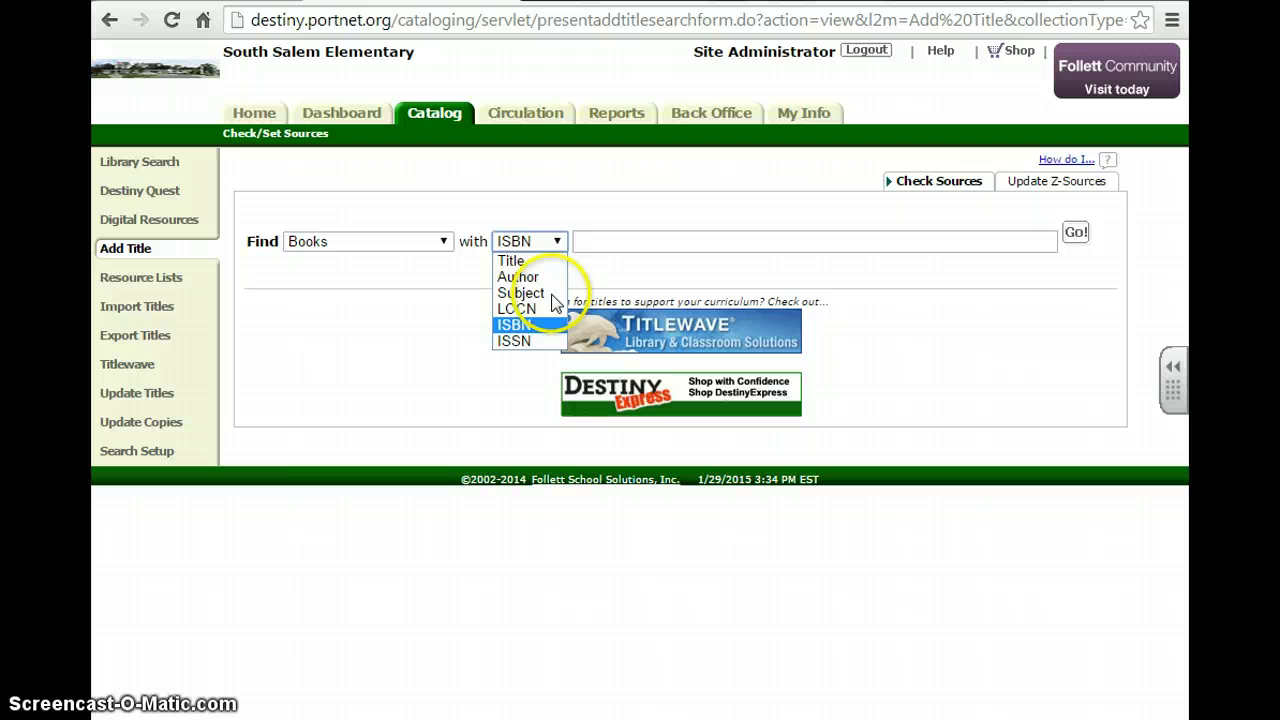
click(553, 242)
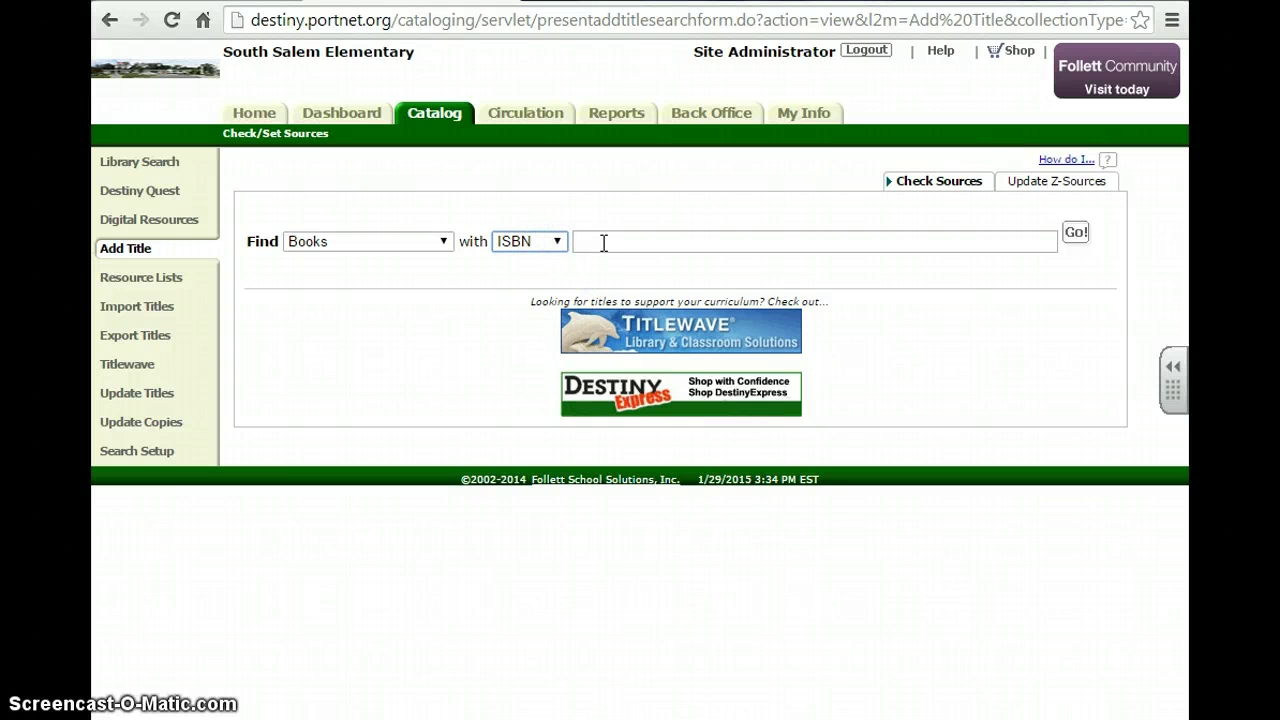
click(603, 242)
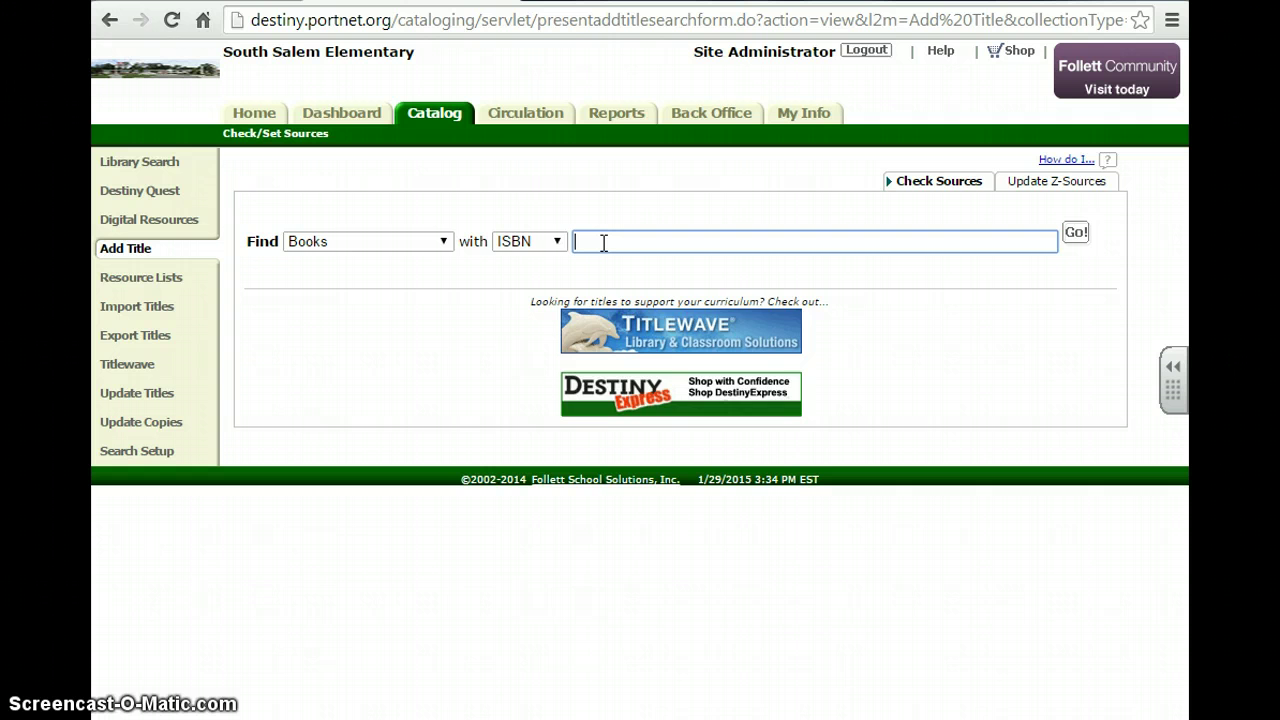
text(9)
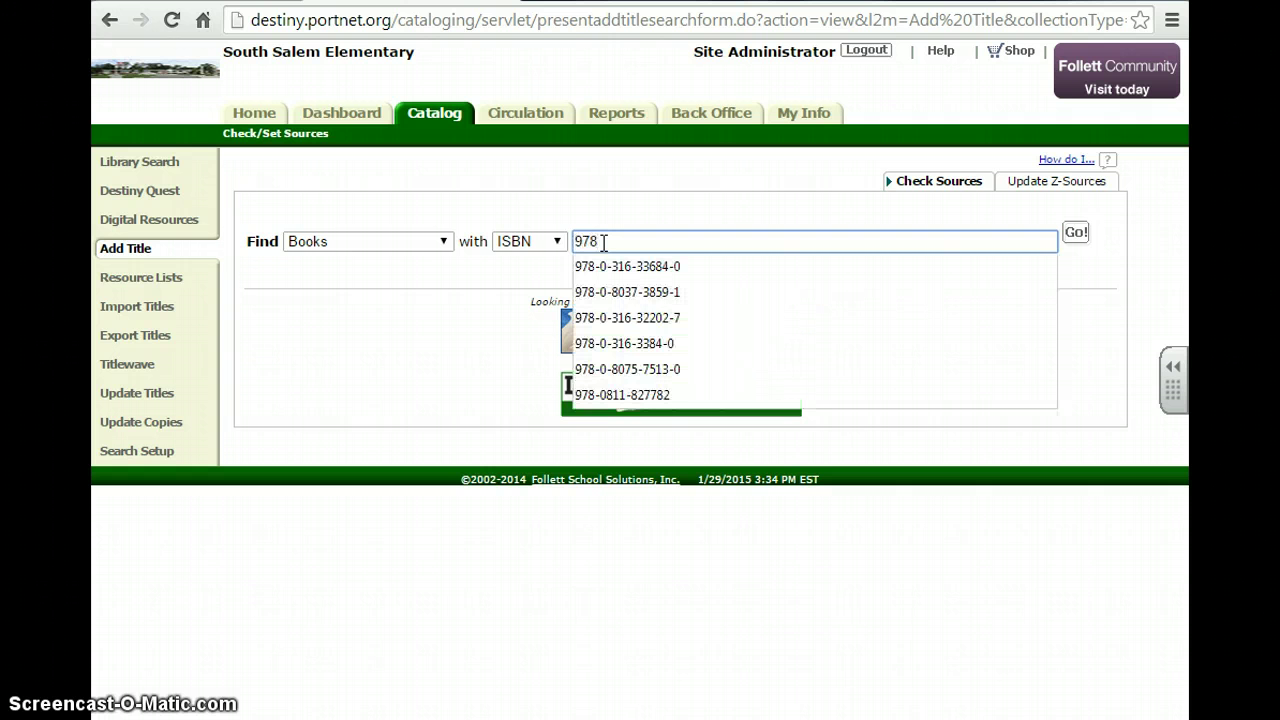
text(78-0-8037-3859-1)
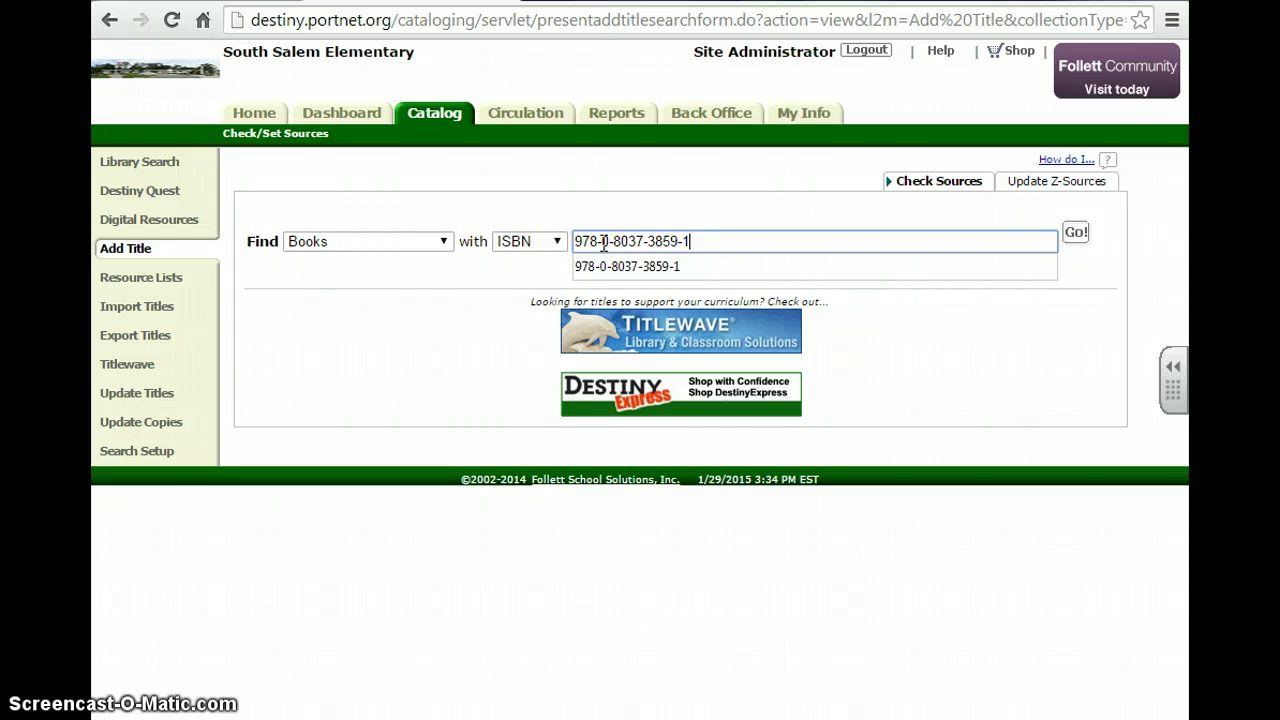
- Run the ISBN search, open the first 'Betty Bunny wants a goal' record and start adding copies
click(1075, 232)
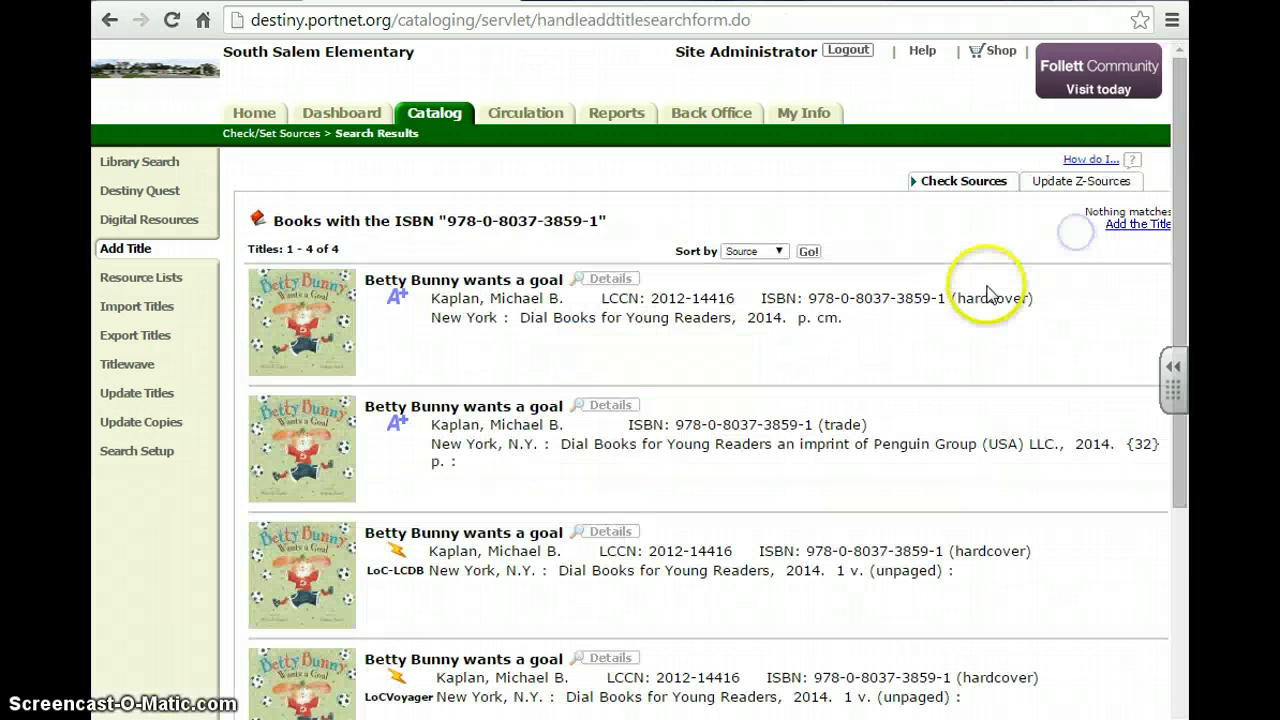
scroll(800, 478, down, 1)
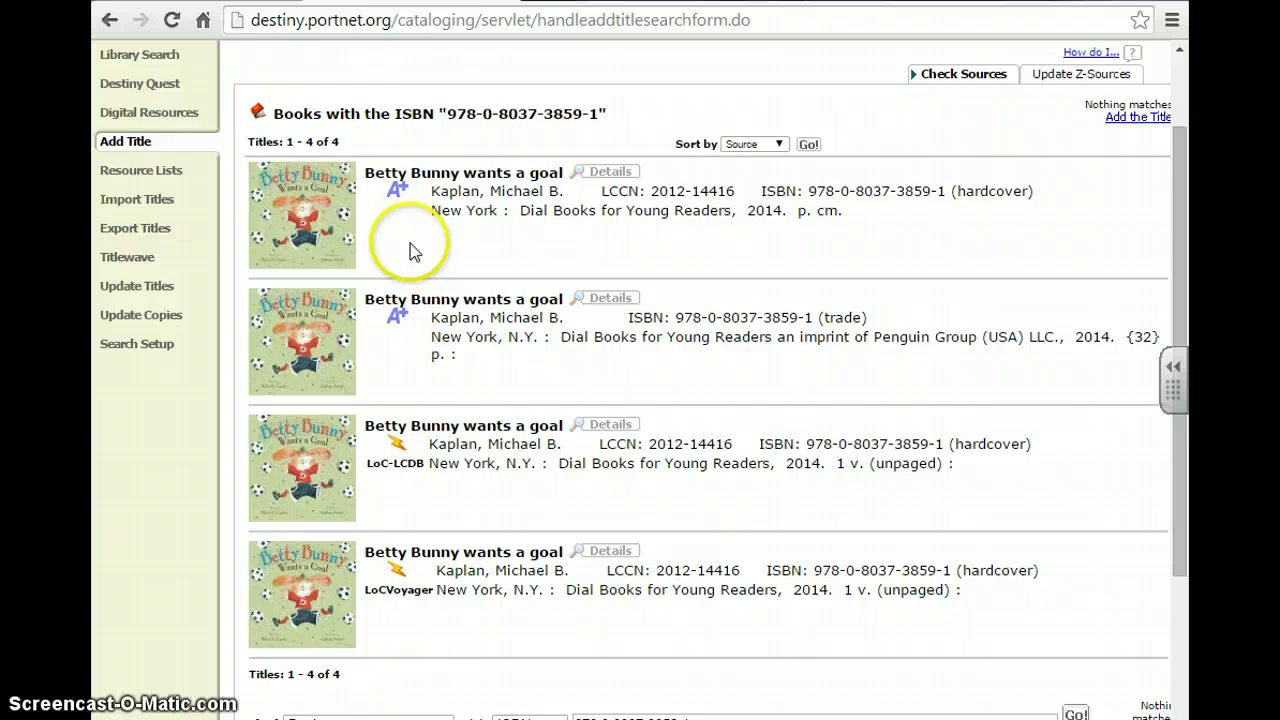
scroll(408, 251, up, 2)
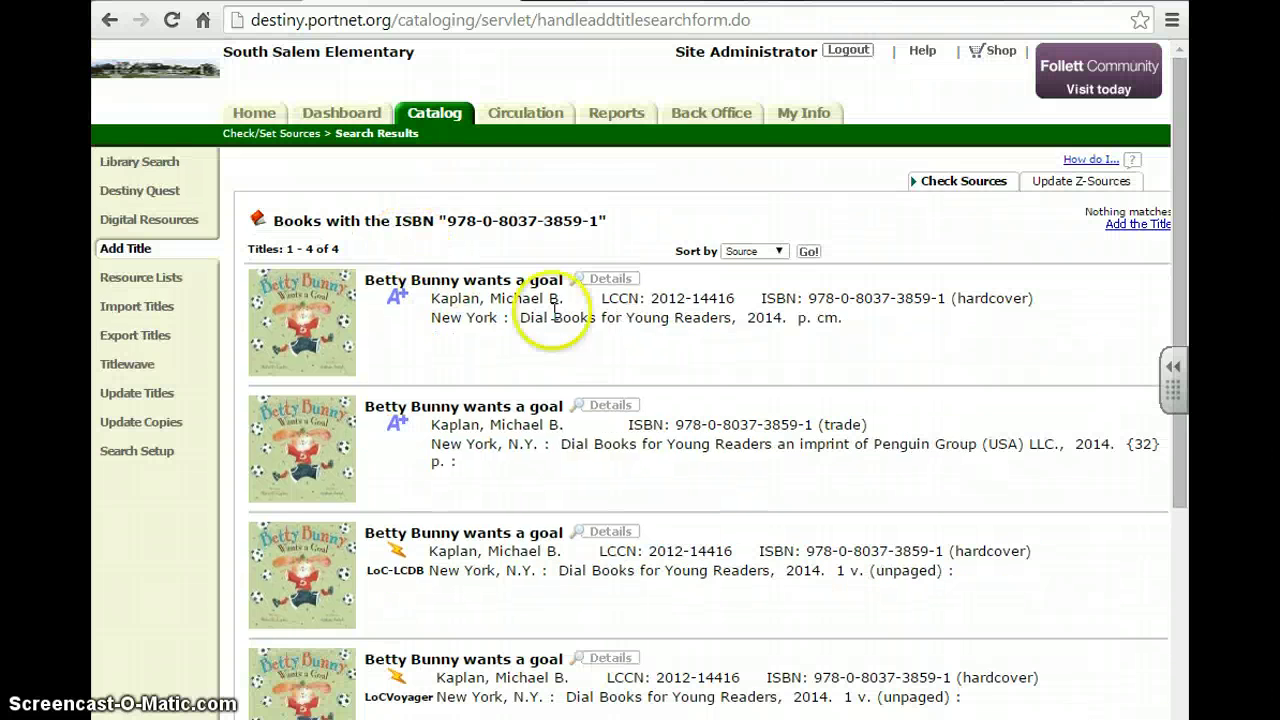
click(389, 282)
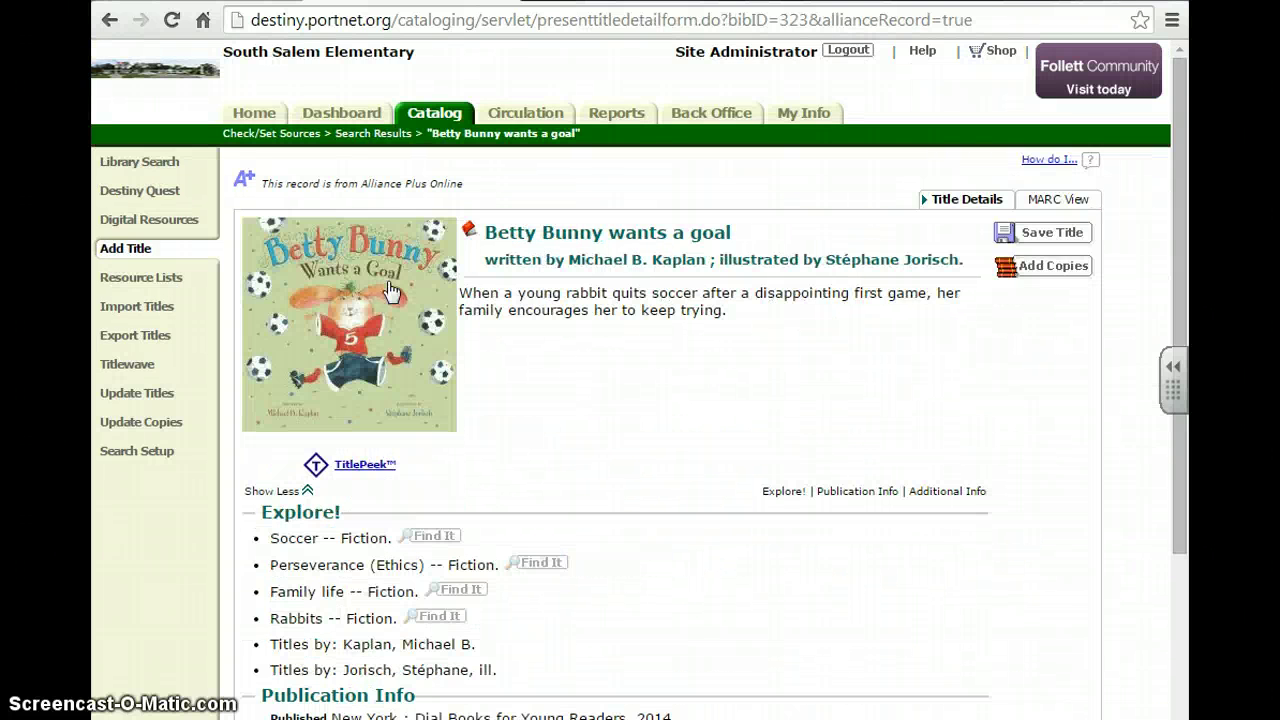
click(1056, 268)
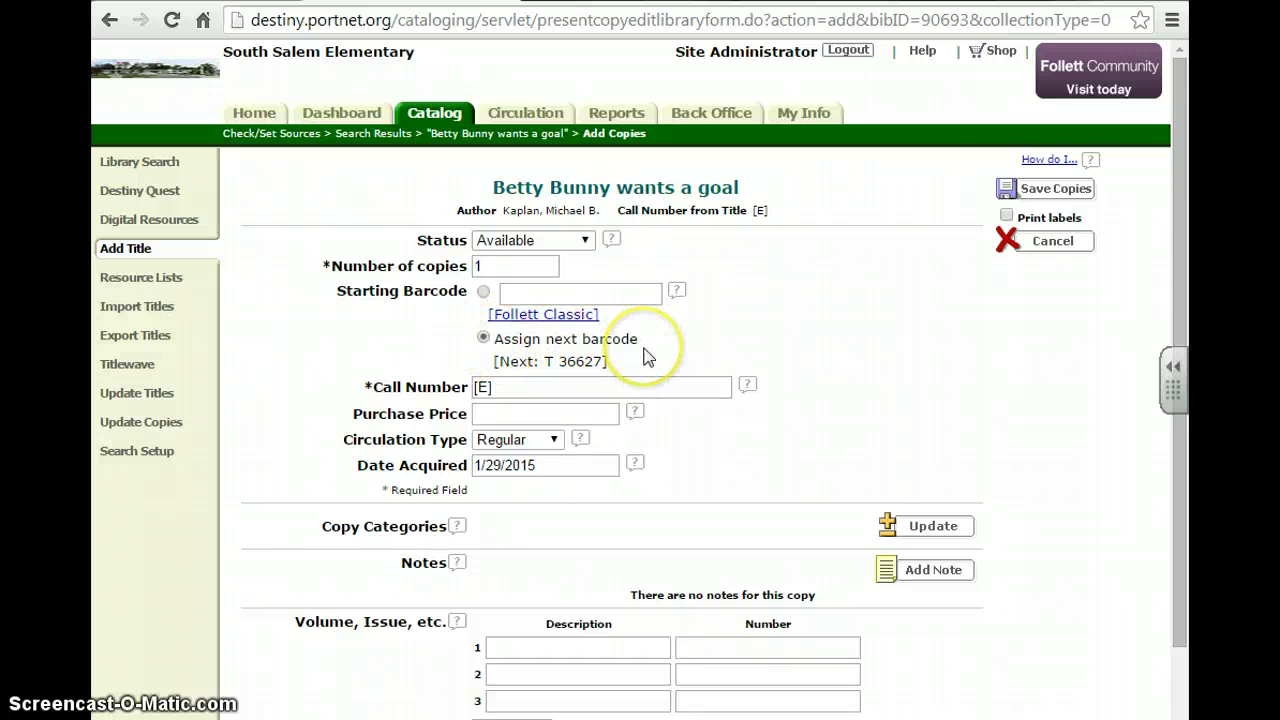
- Save one copy of 'Betty Bunny wants a goal' with the next barcode, T 36627
drag(538, 361, 605, 361)
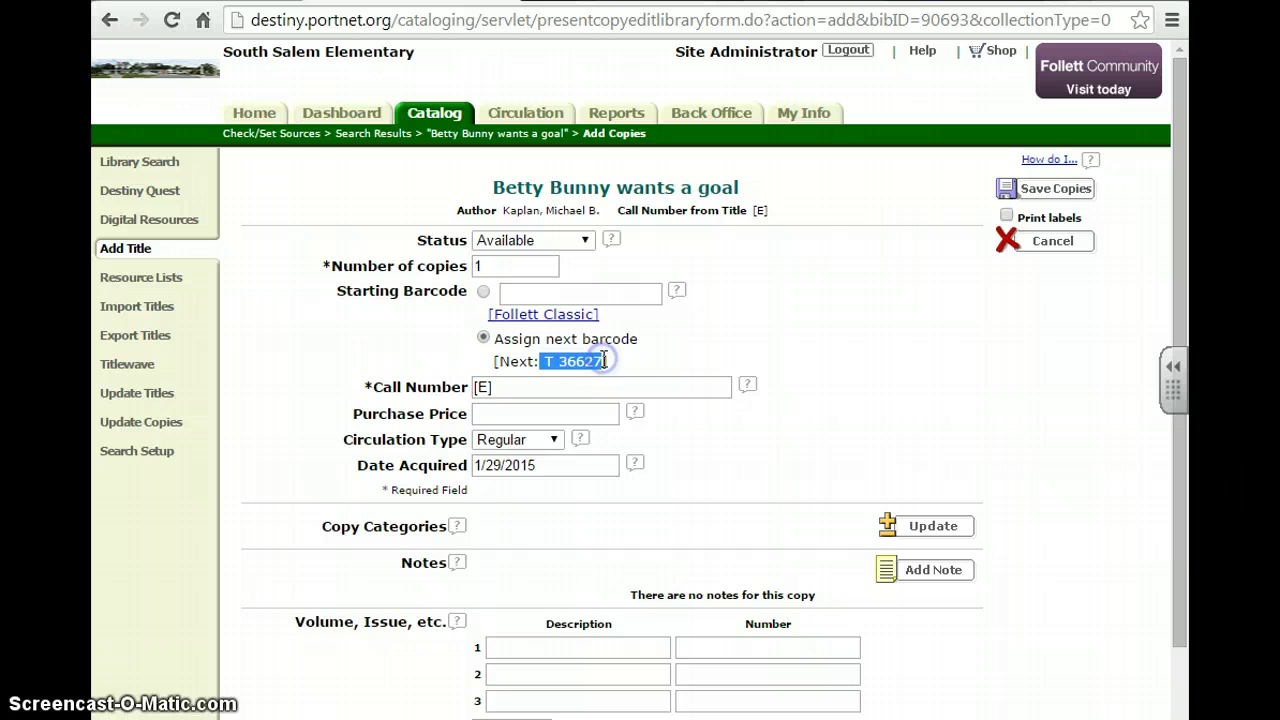
click(677, 353)
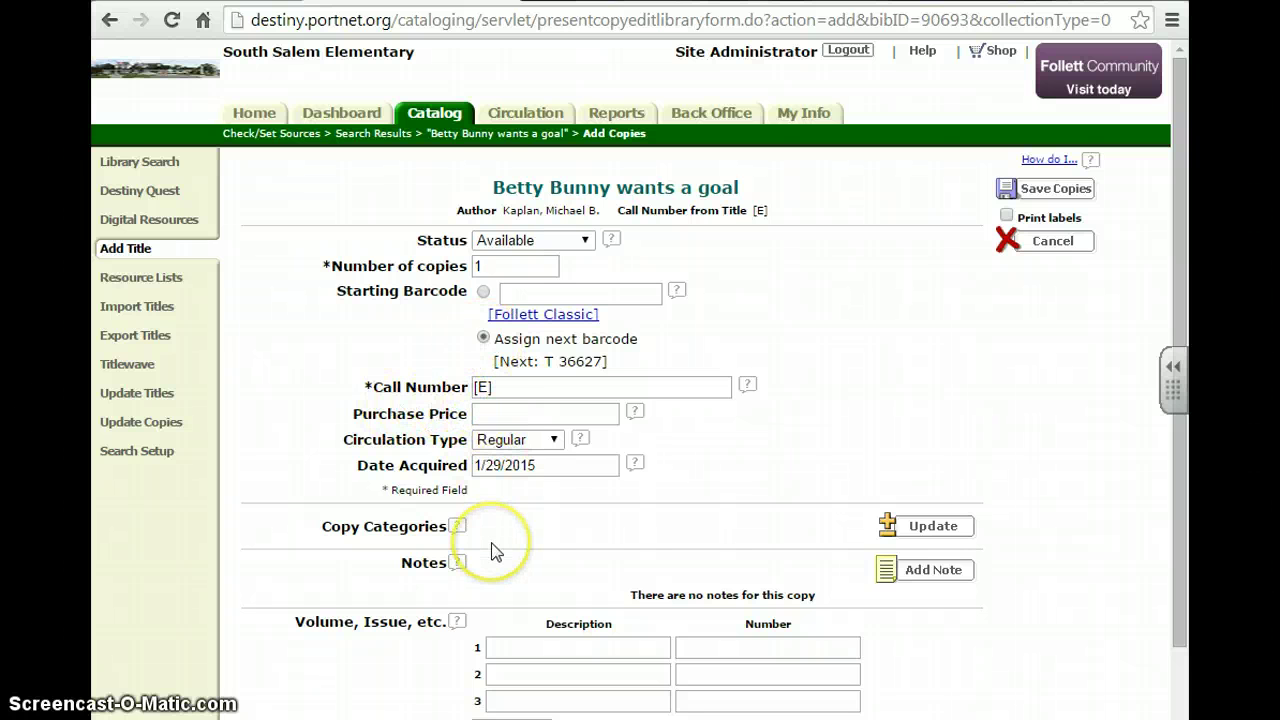
scroll(607, 514, down, 1)
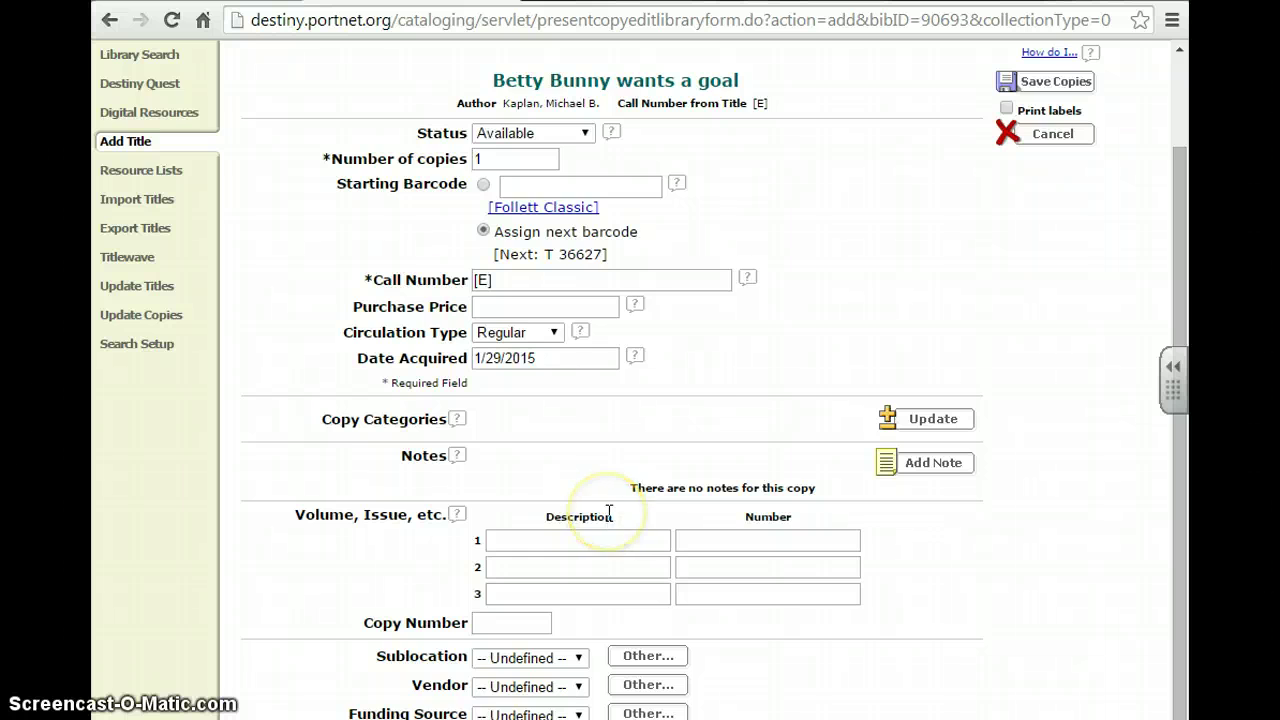
scroll(608, 514, up, 1)
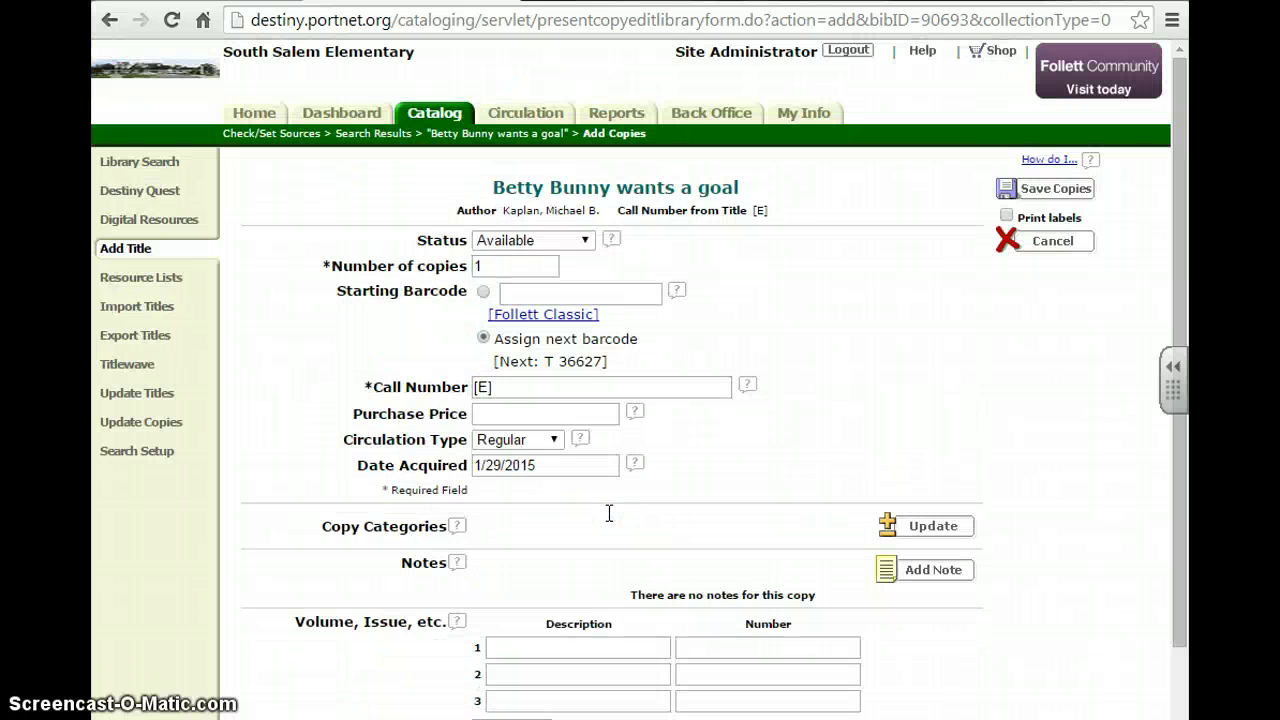
click(1040, 196)
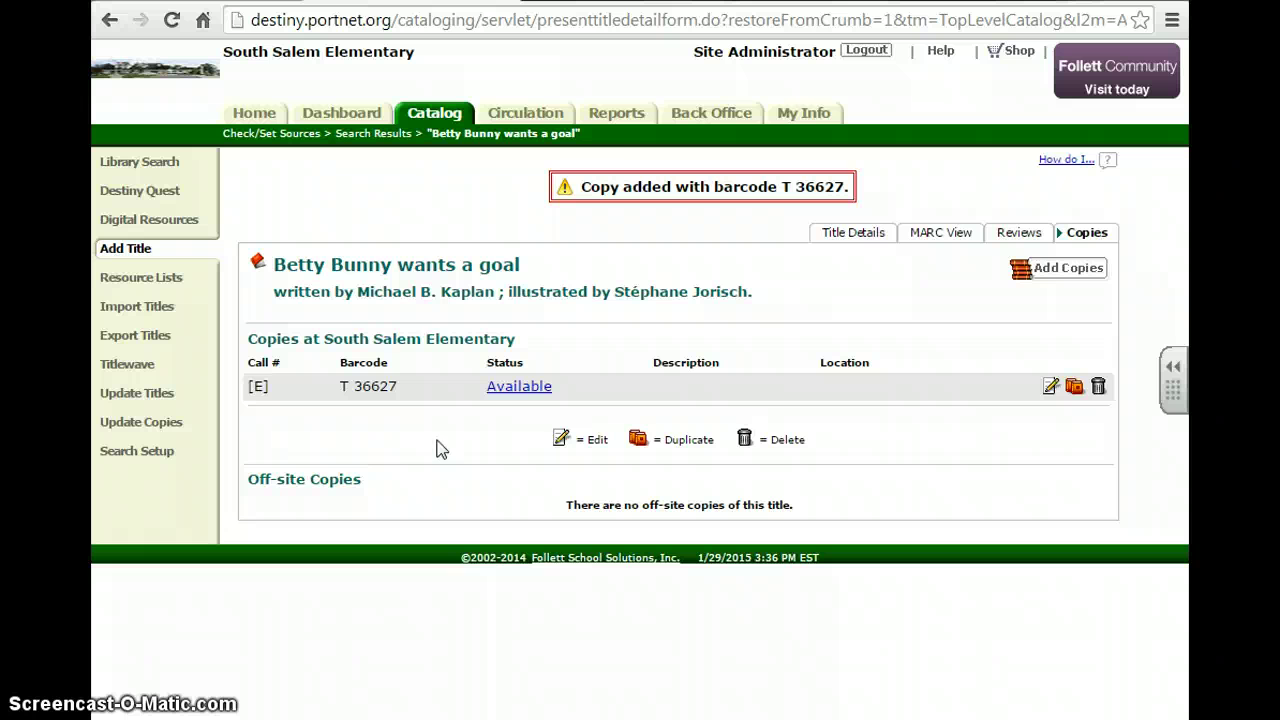
- Open the Barcode Labels form from Library Reports under Labels
click(619, 120)
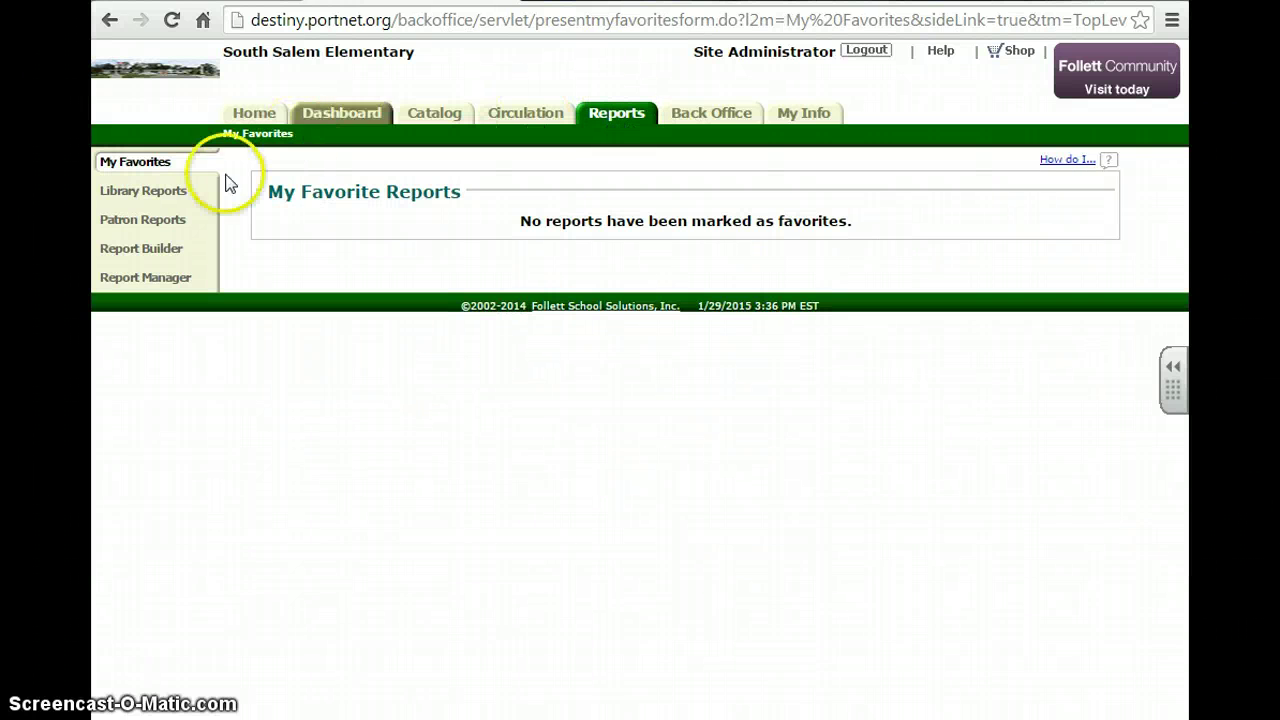
click(150, 198)
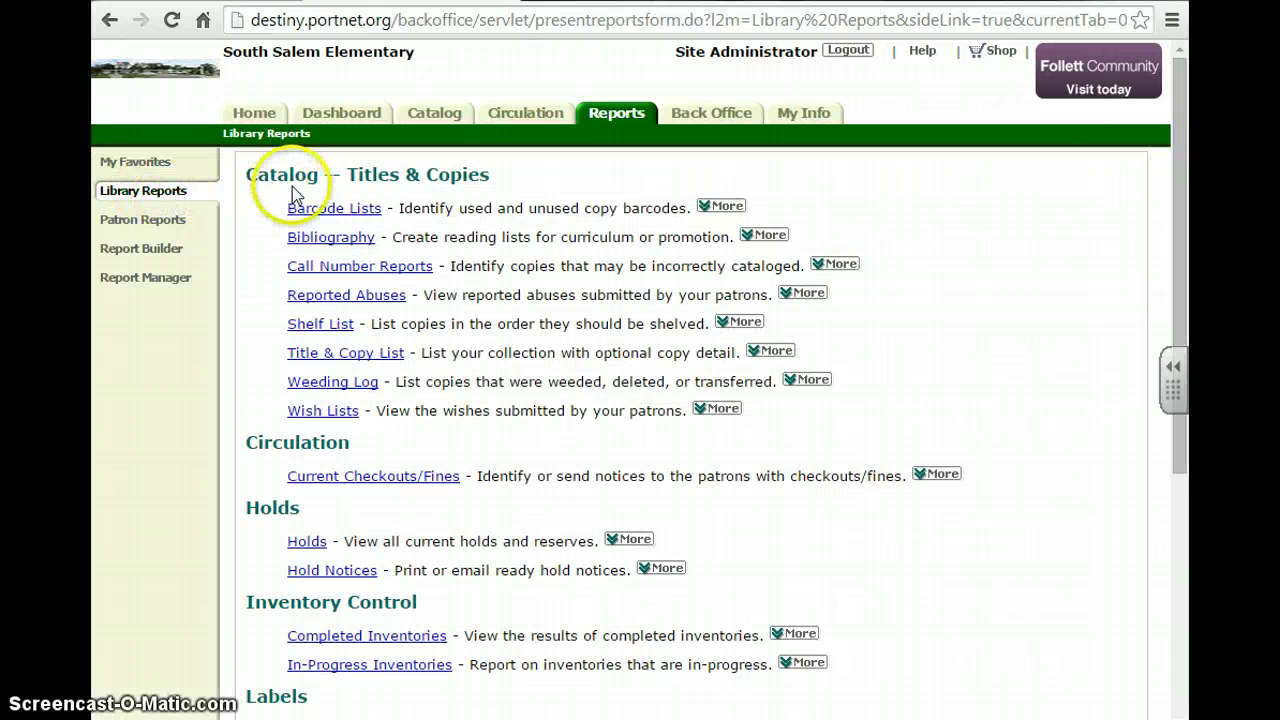
scroll(300, 440, down, 1)
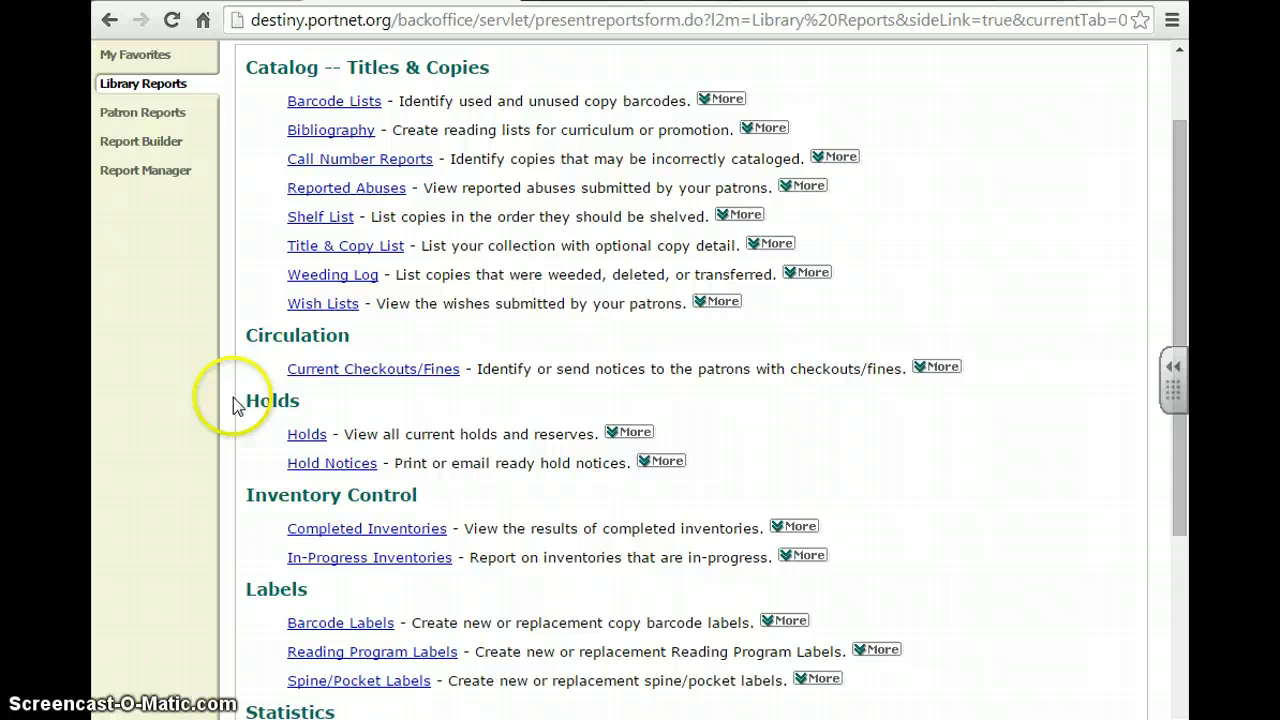
click(385, 630)
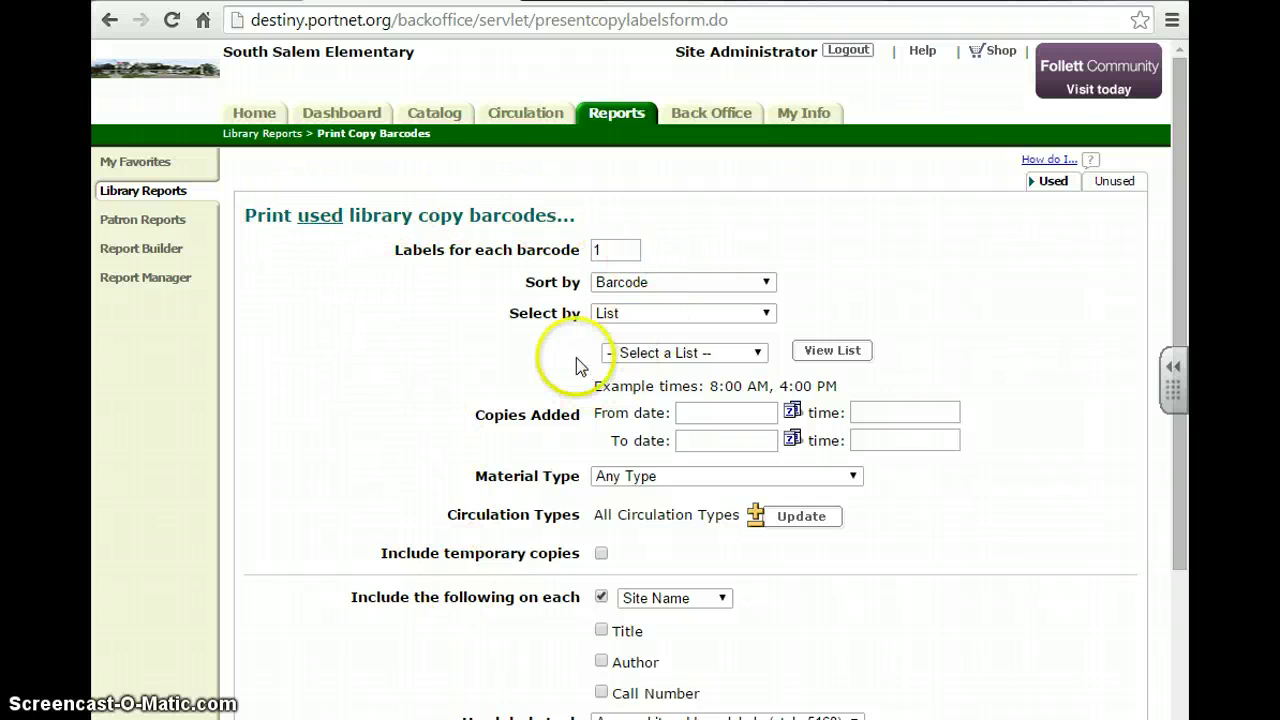
- Set the label selection to Date/Time Copies Added
click(767, 314)
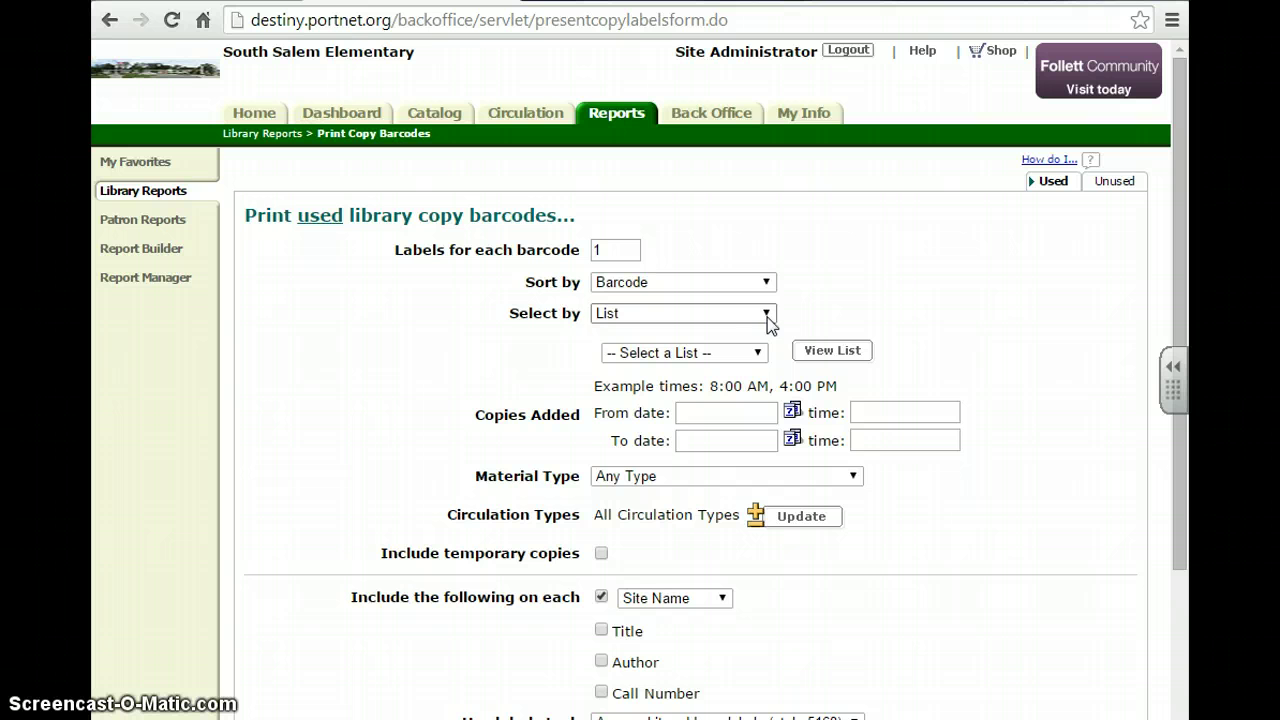
click(520, 322)
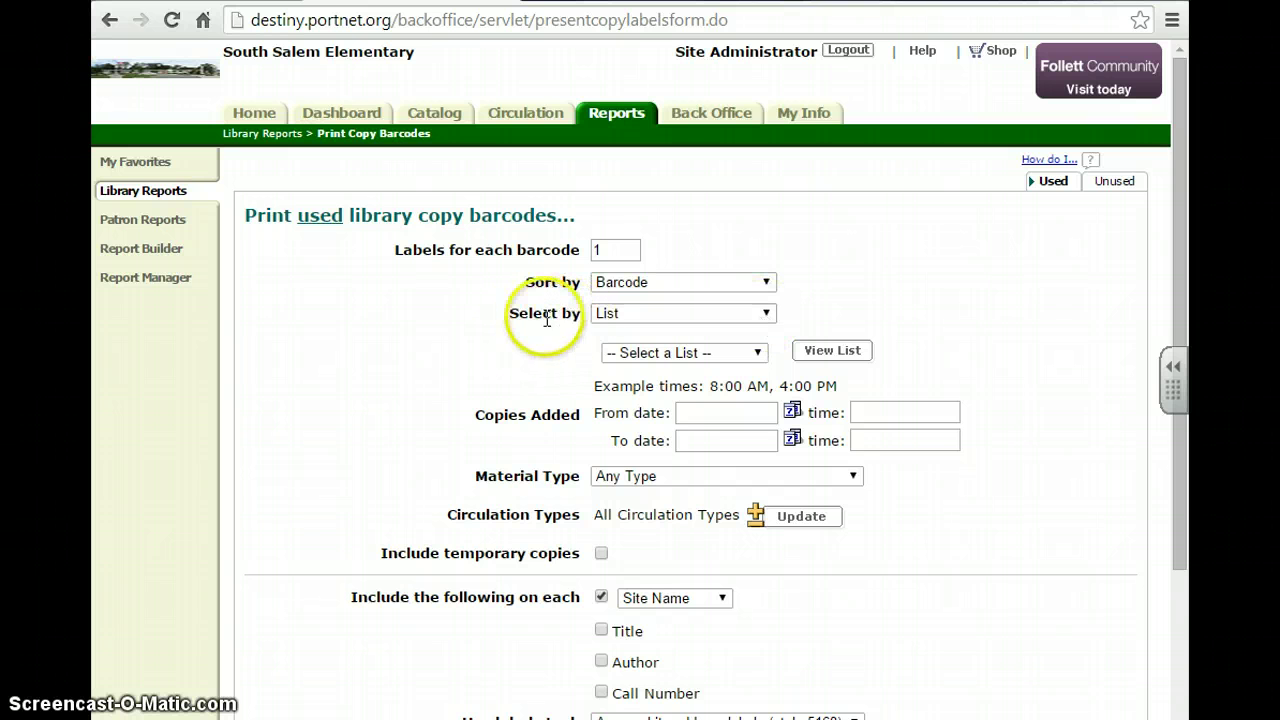
click(764, 314)
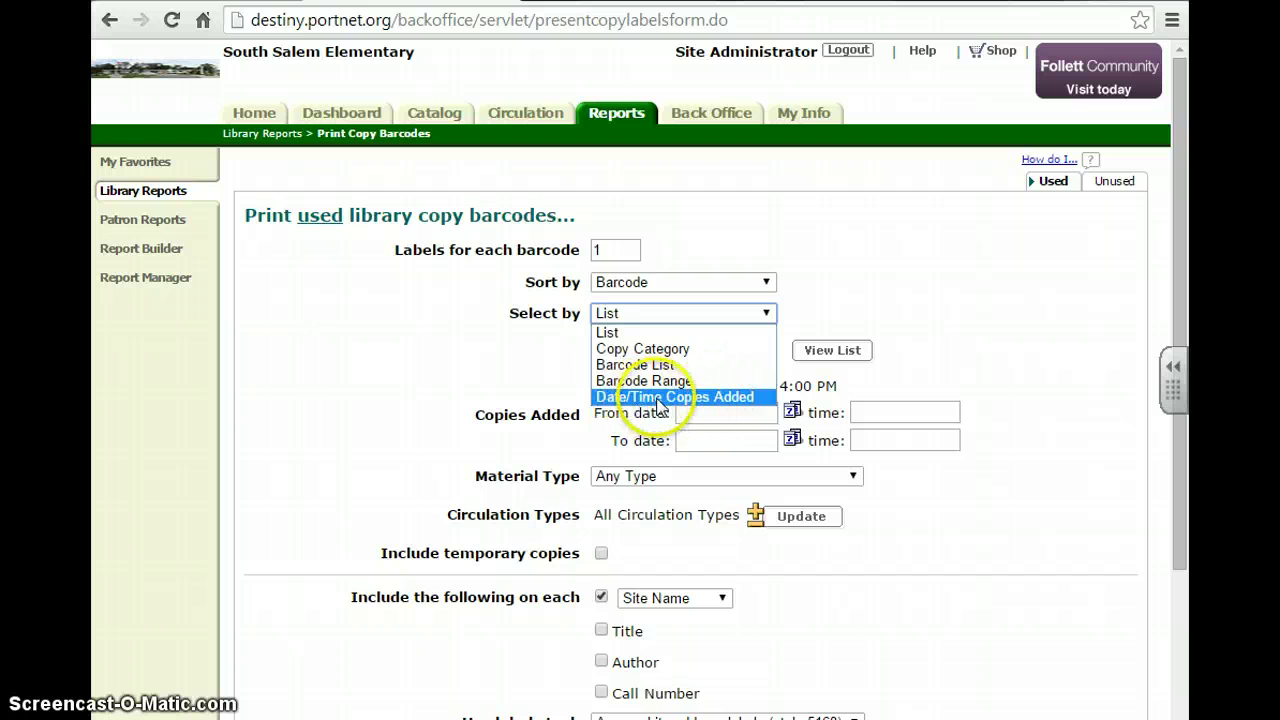
click(737, 398)
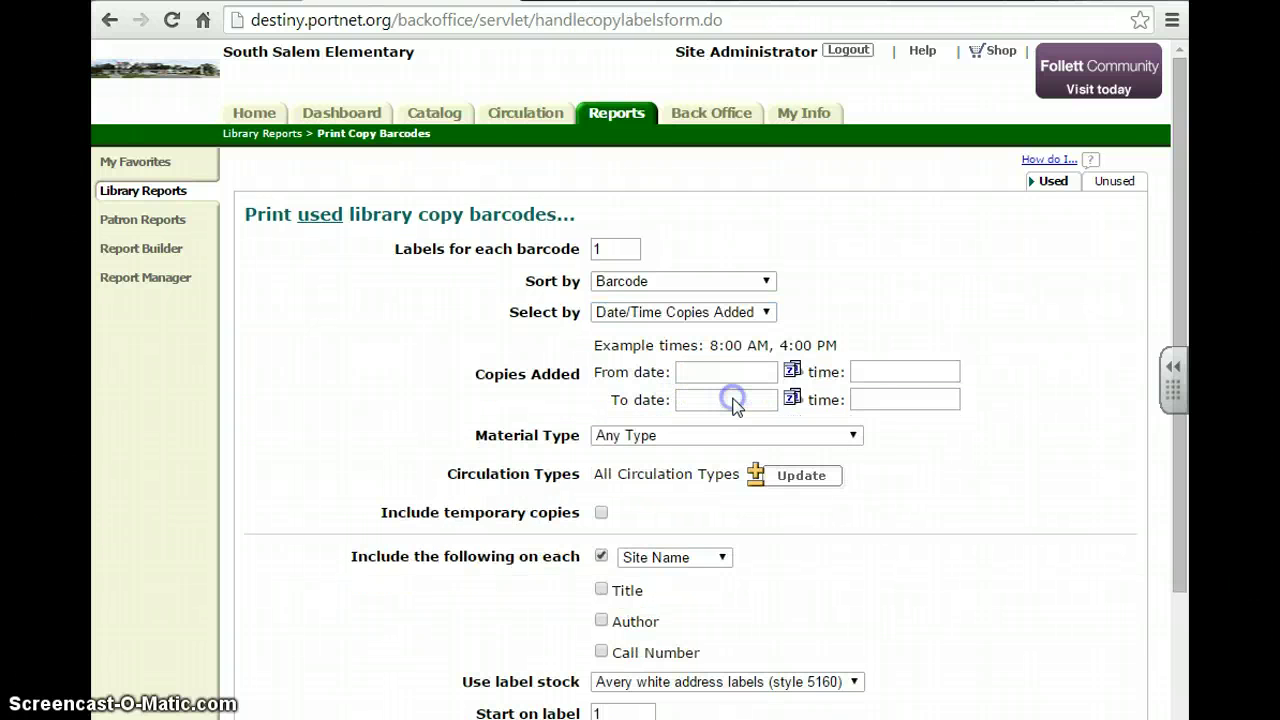
- Set both the From and To dates to 1/29/2015 using the calendars
click(740, 372)
click(791, 369)
click(741, 296)
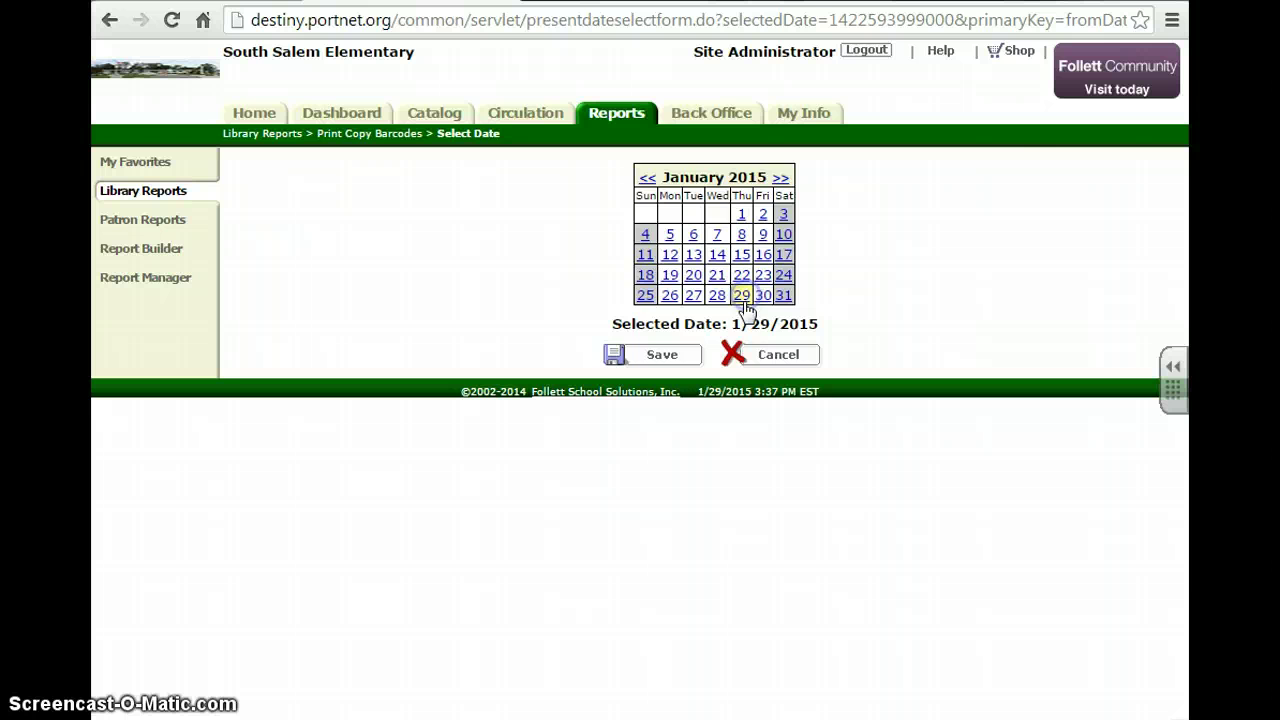
click(655, 357)
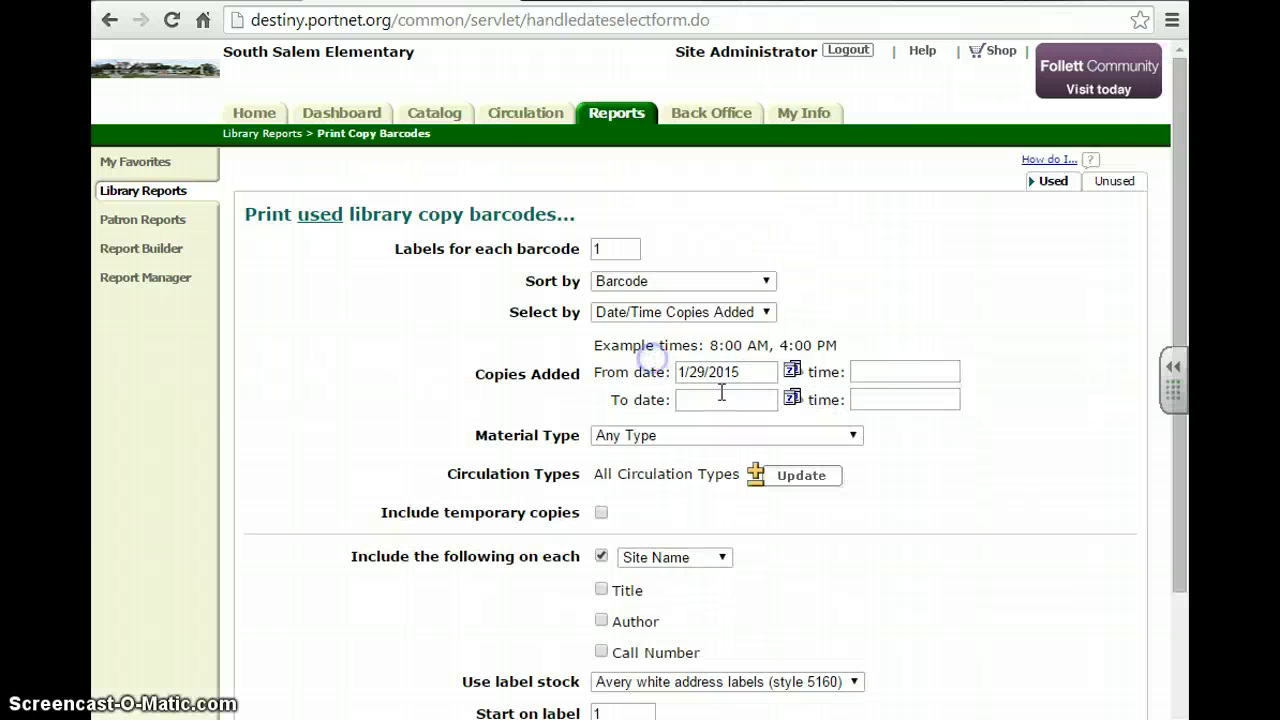
click(800, 405)
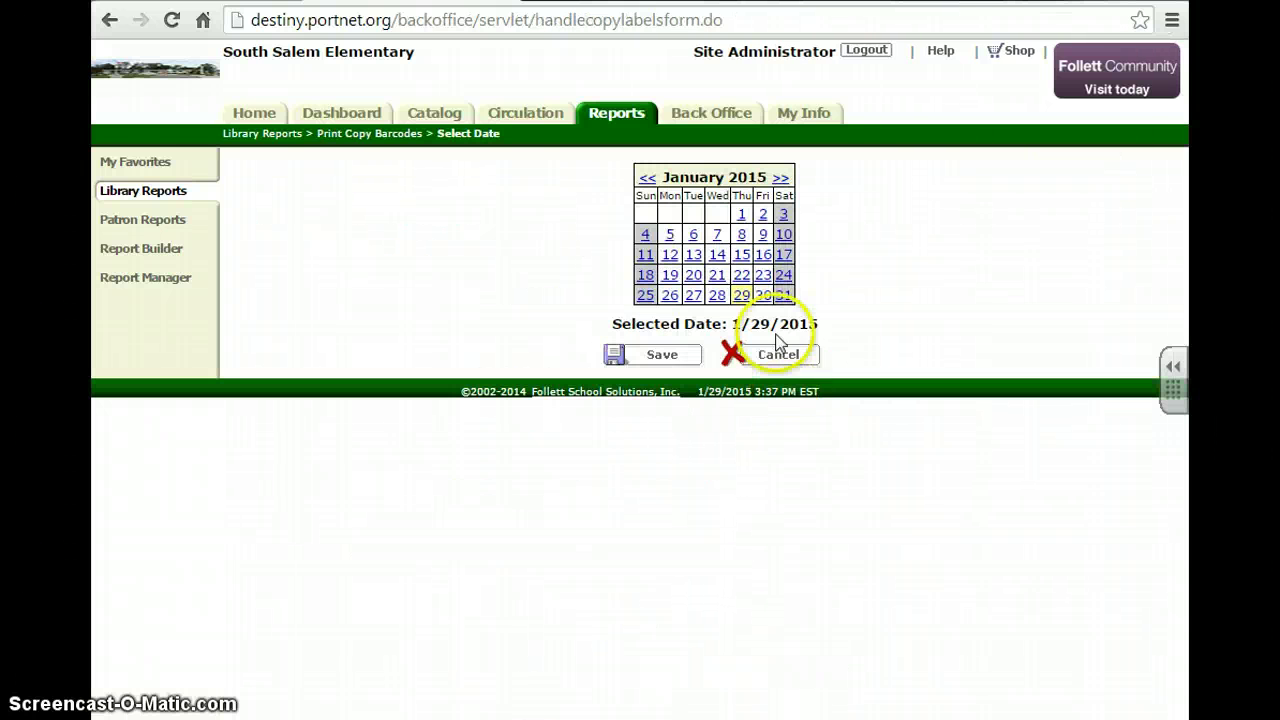
click(742, 296)
click(674, 359)
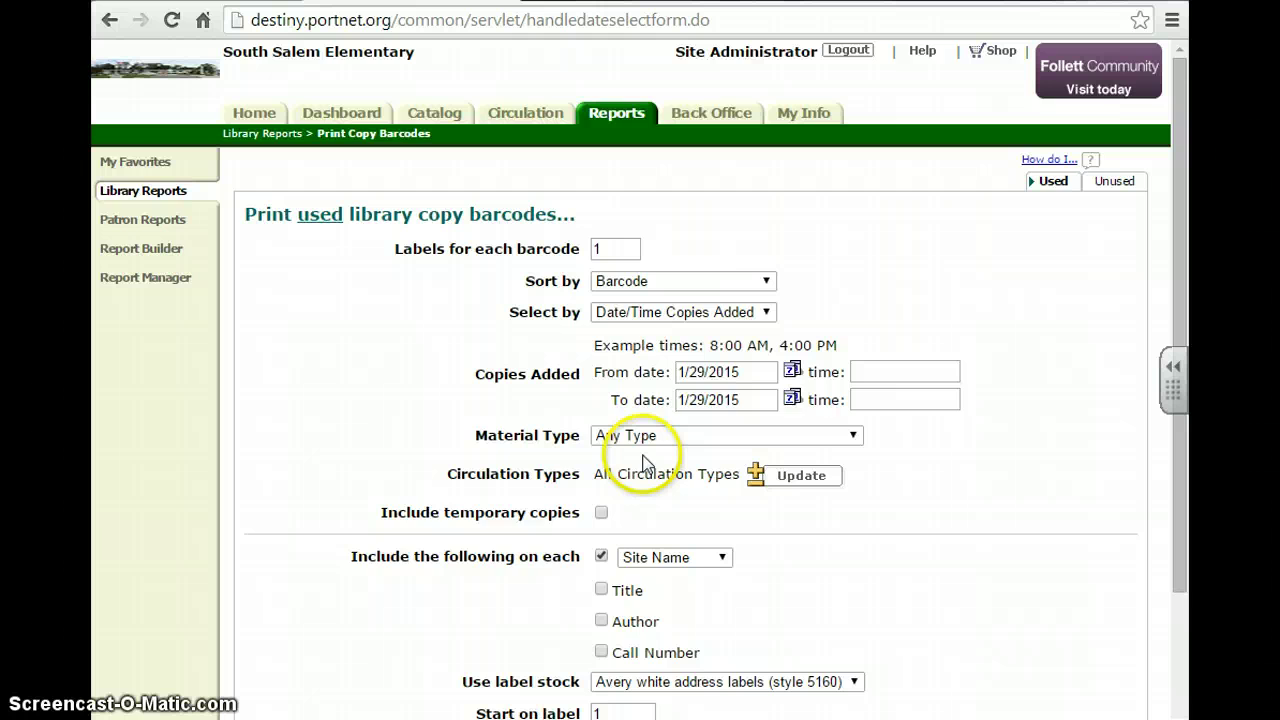
- Include Title, Author and Call Number on each label and run the barcode label report
scroll(645, 462, down, 1)
scroll(645, 462, down, 1)
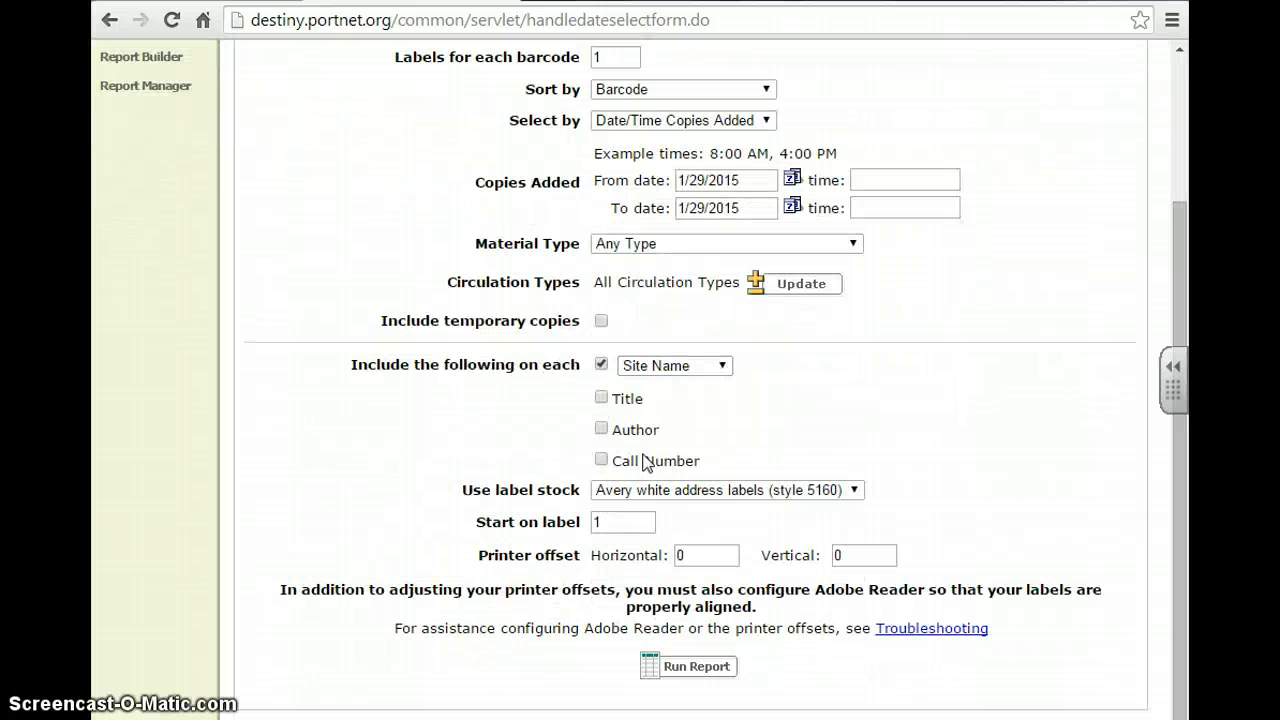
click(601, 399)
click(601, 428)
click(601, 460)
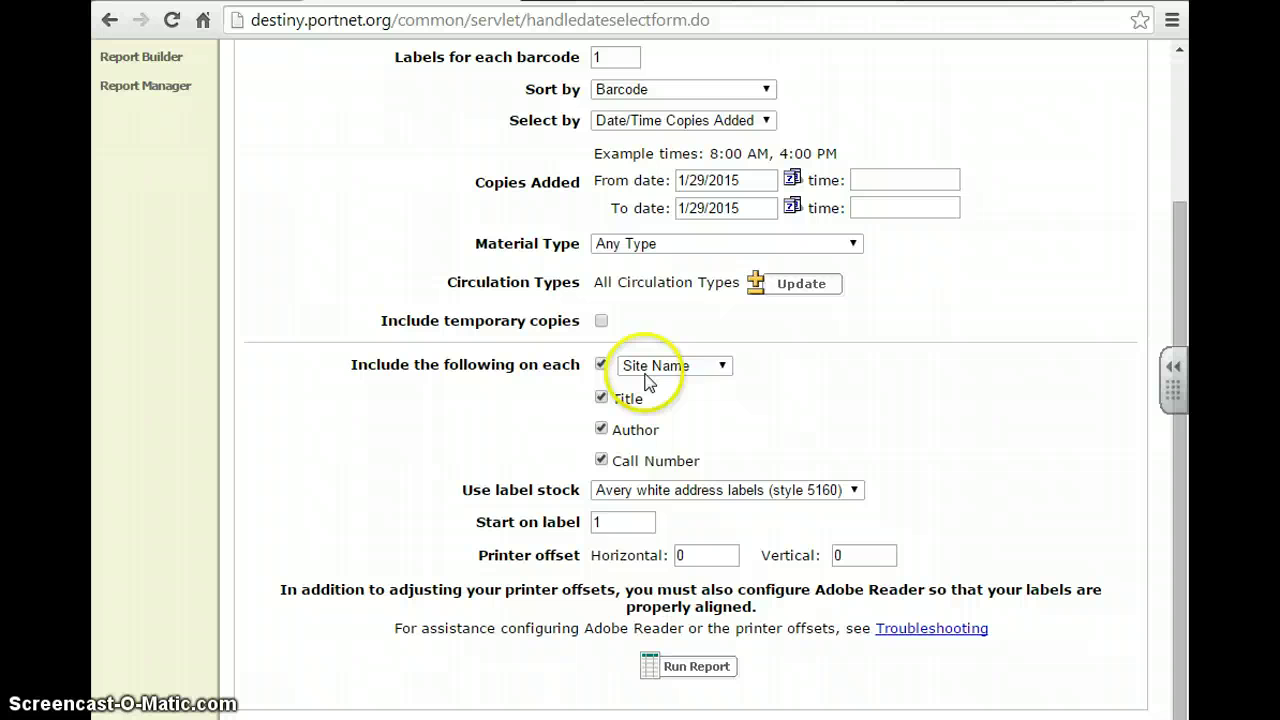
click(614, 458)
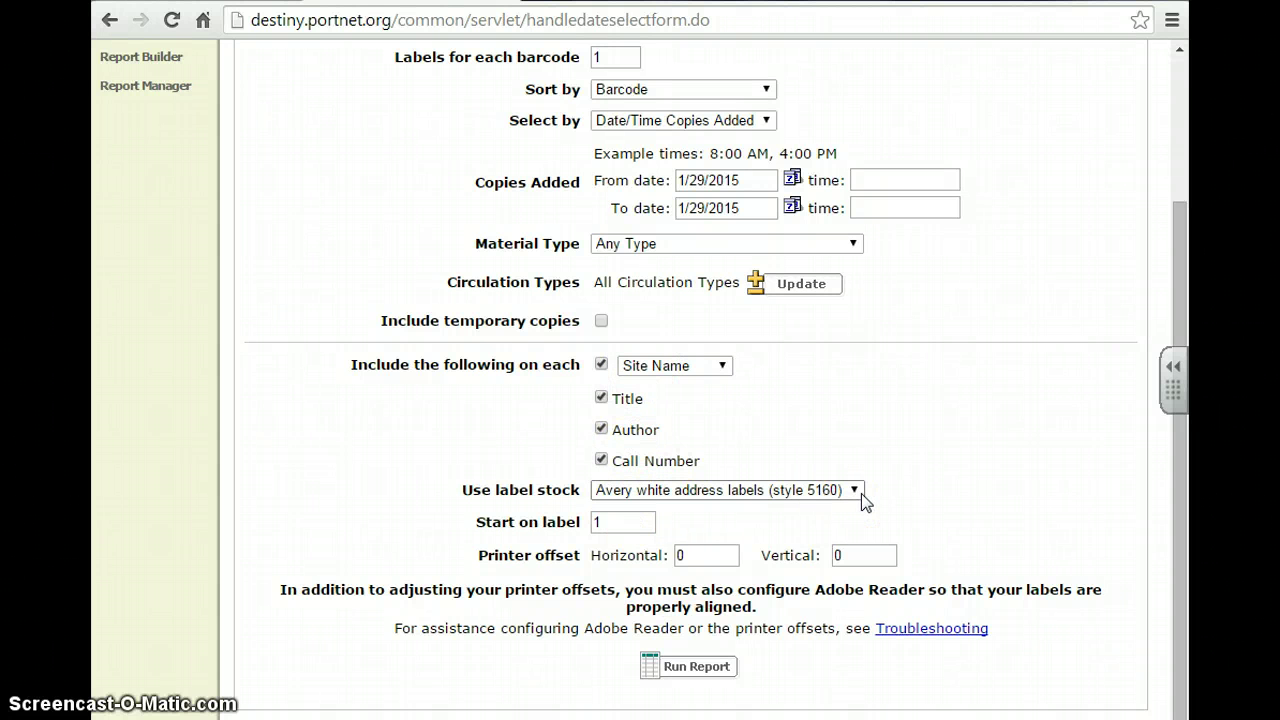
click(690, 672)
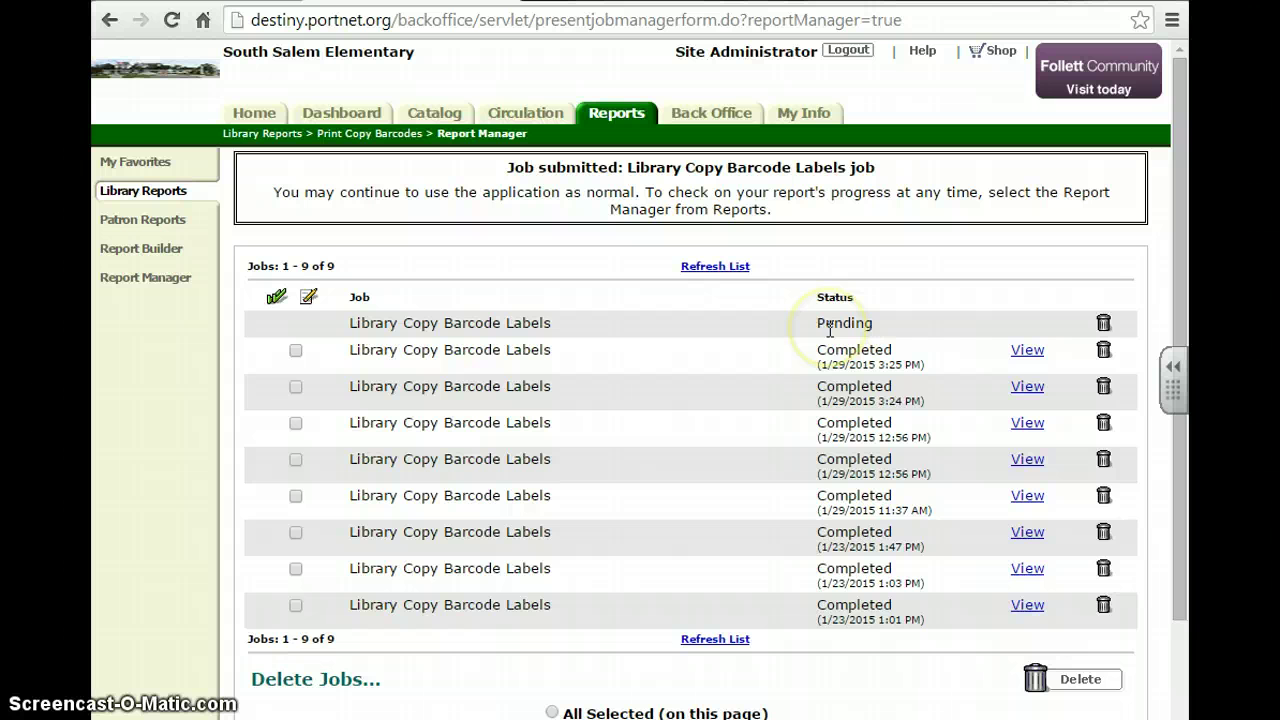
- Refresh Report Manager and view the completed label sheet containing barcode T 36627
click(174, 20)
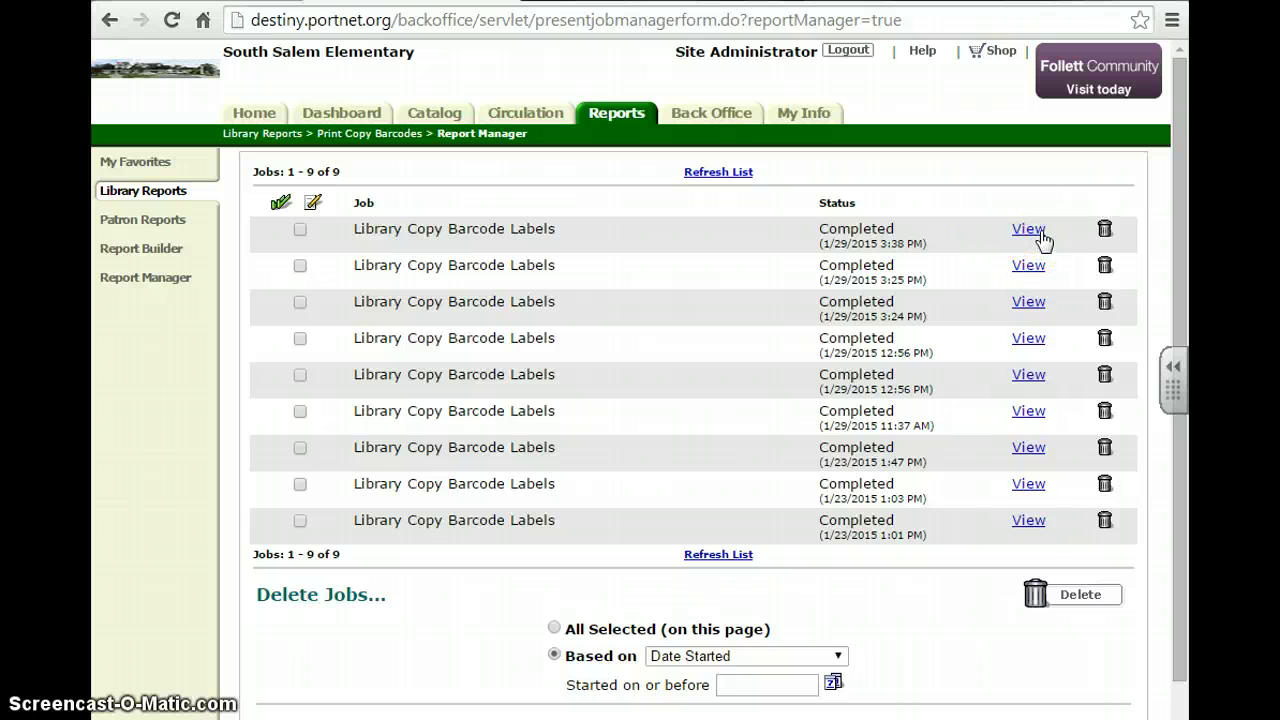
click(832, 241)
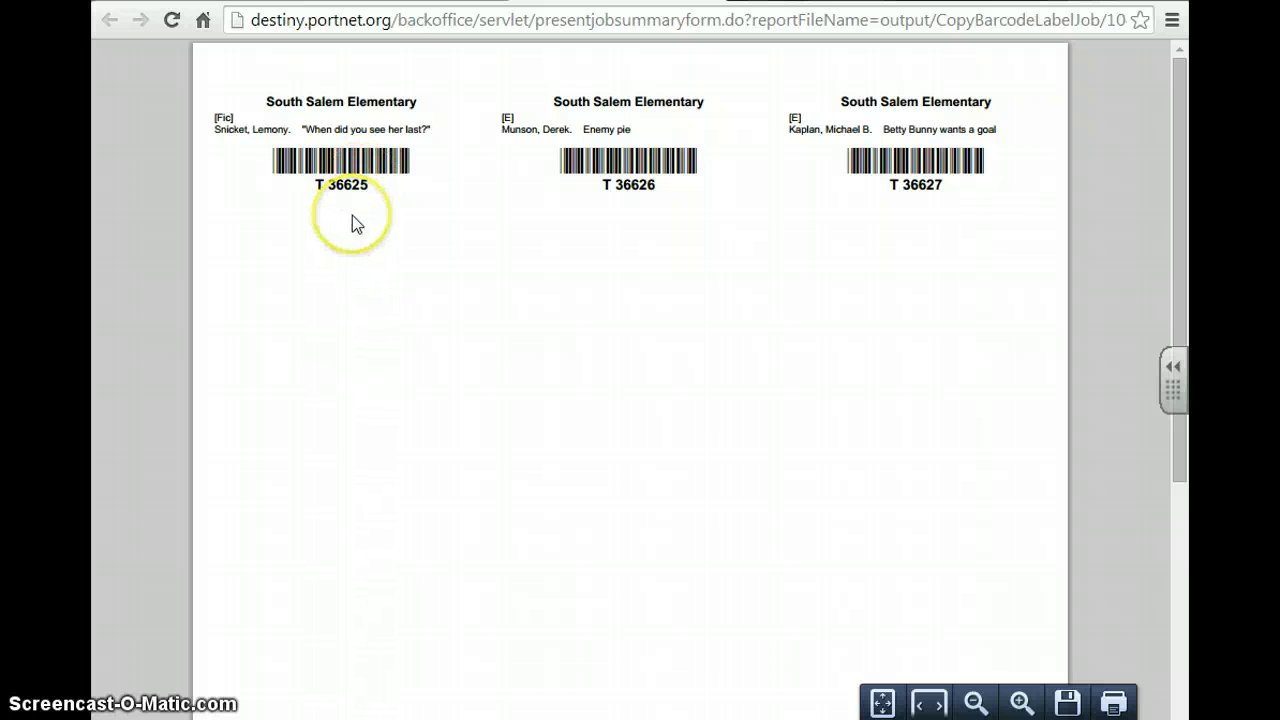
drag(267, 99, 418, 100)
mouse_move(321, 185)
mouse_down()
mouse_move(409, 166)
mouse_move(312, 152)
mouse_up()
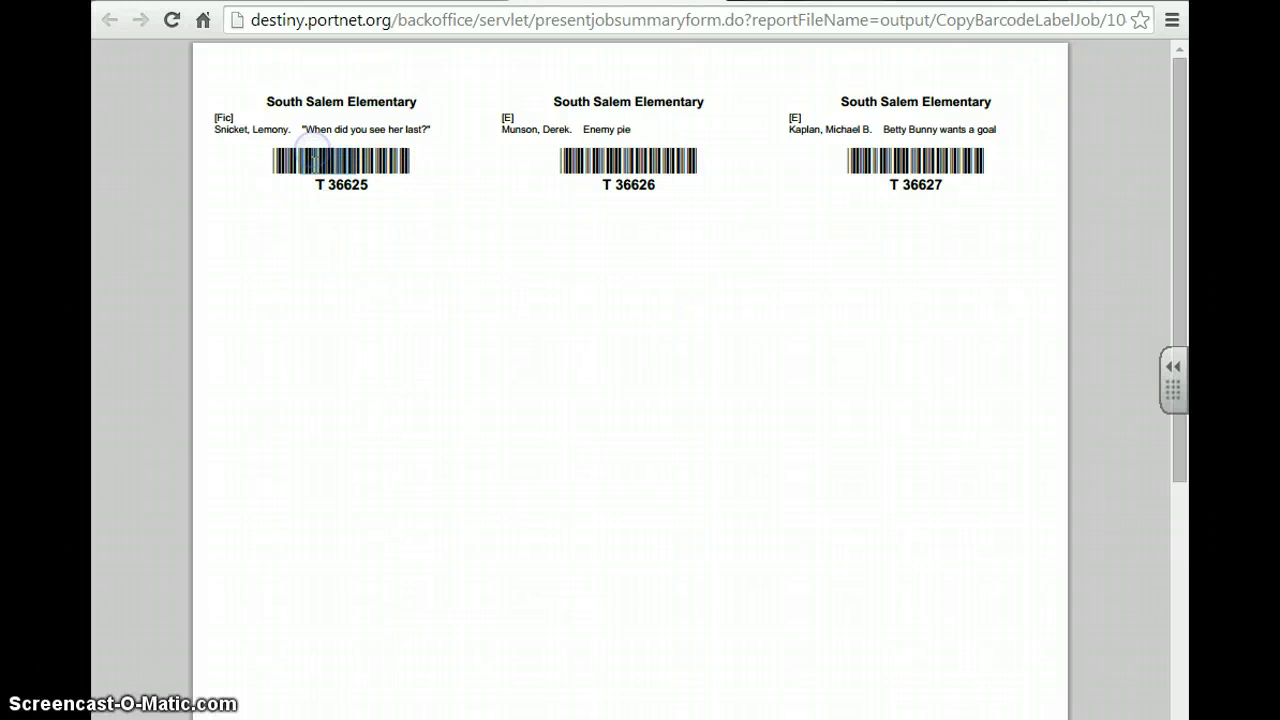